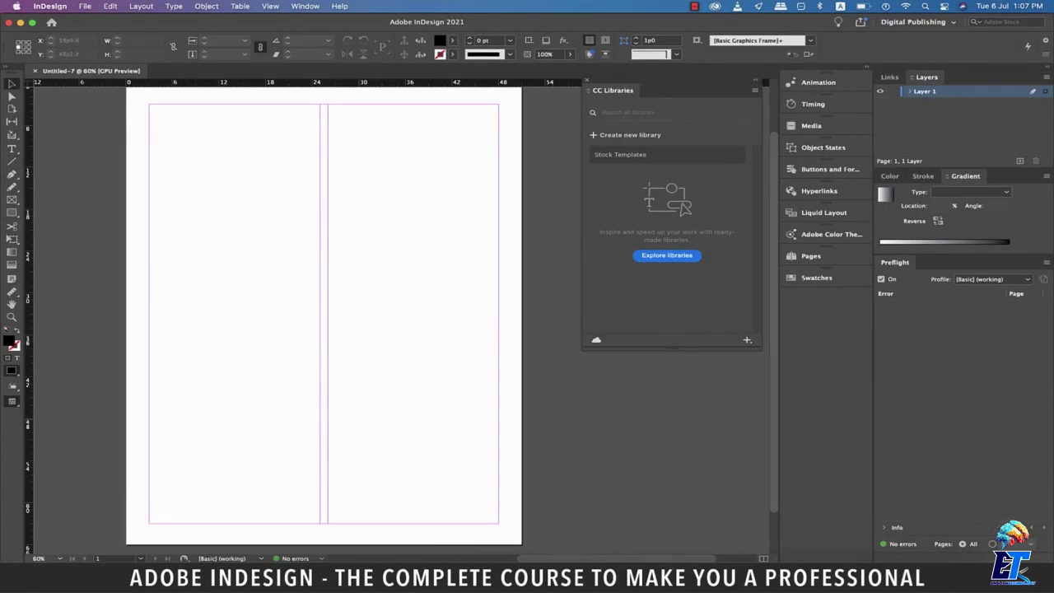
drag(662, 86, 668, 88)
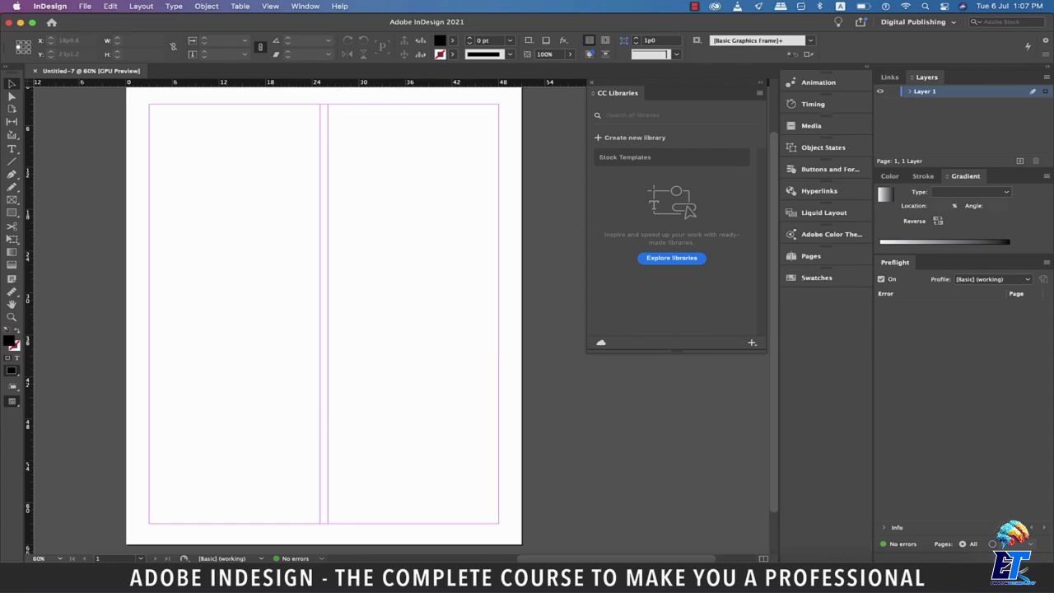
click(305, 7)
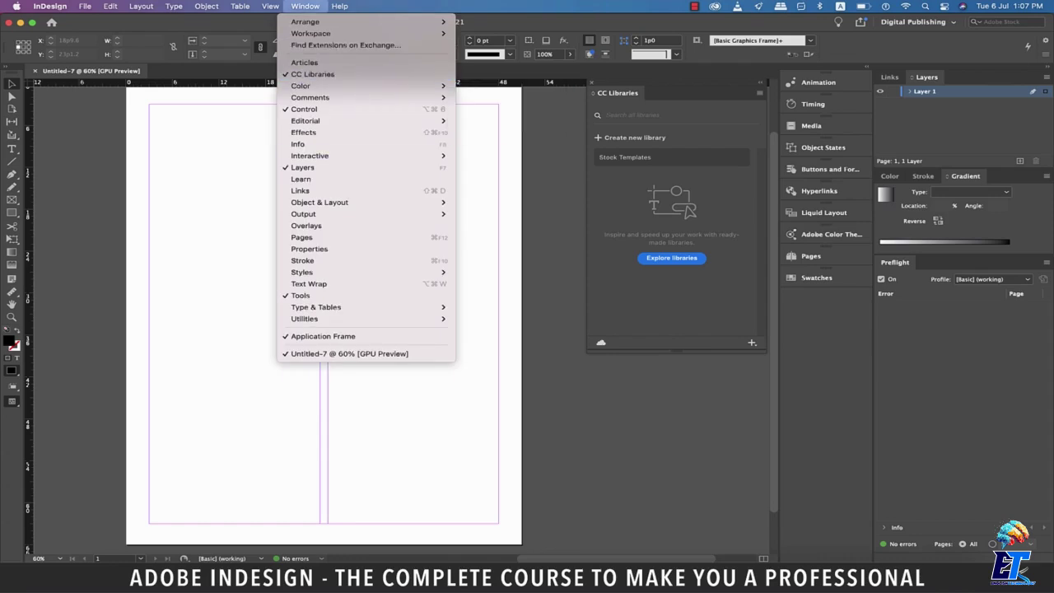
key(Escape)
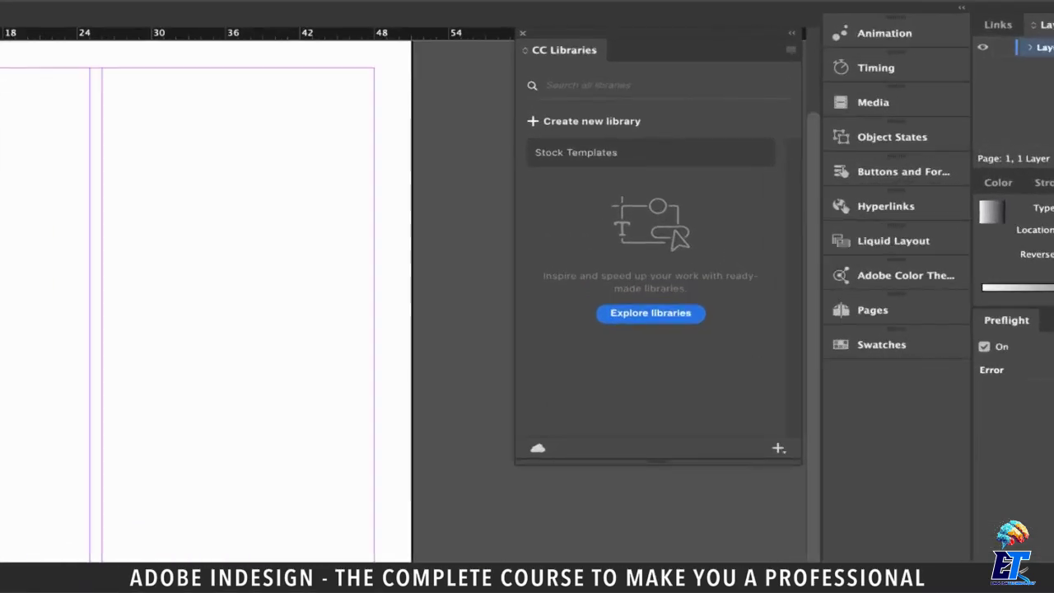
Create a new CC library named "Adobe InDesign Tutorial".
click(790, 49)
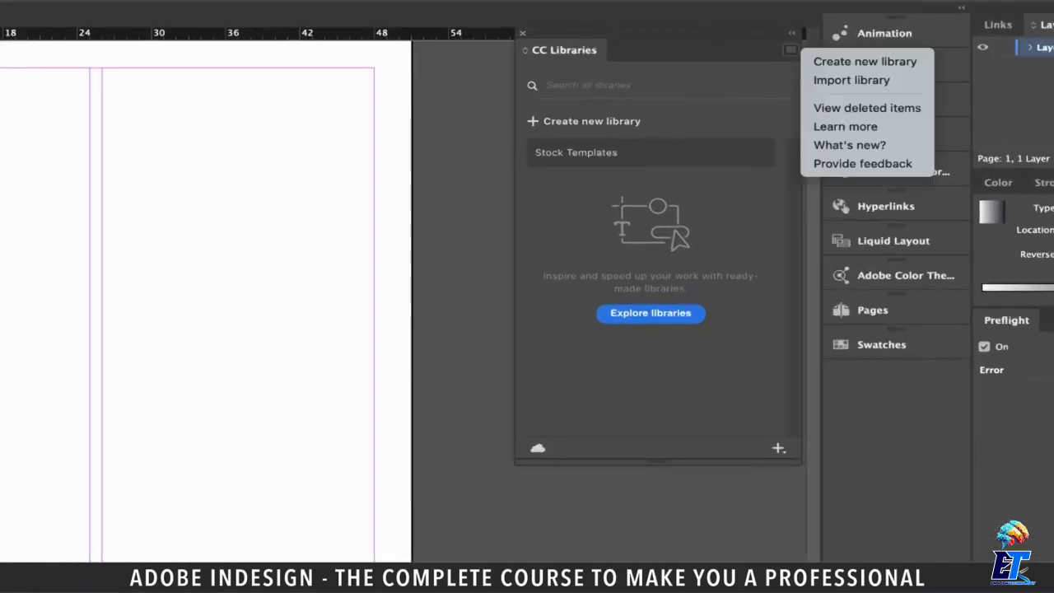
click(864, 61)
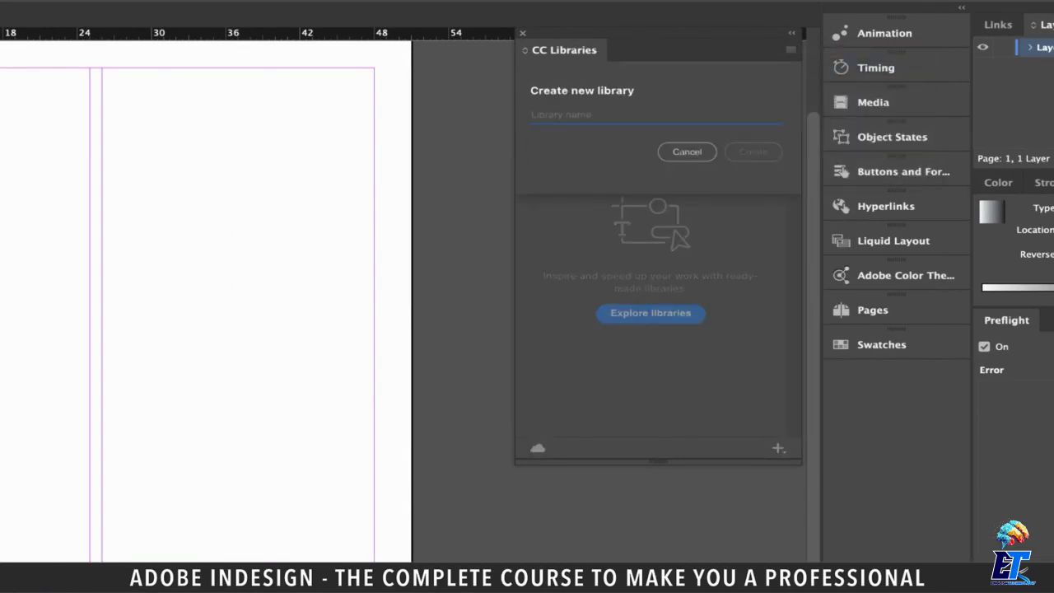
text(Adobe)
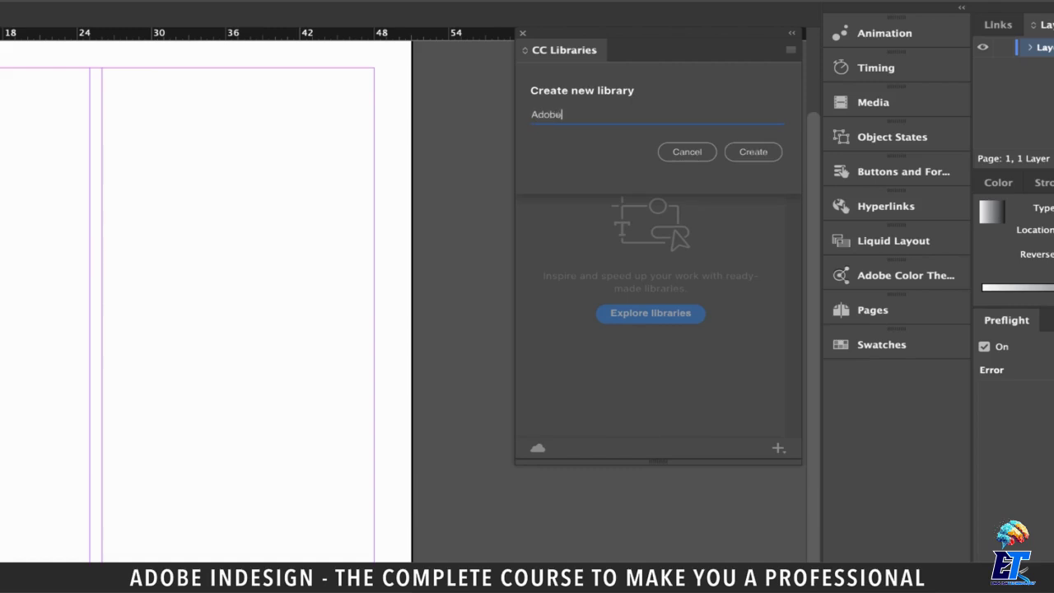
text( InDesign Tutorial)
key(Return)
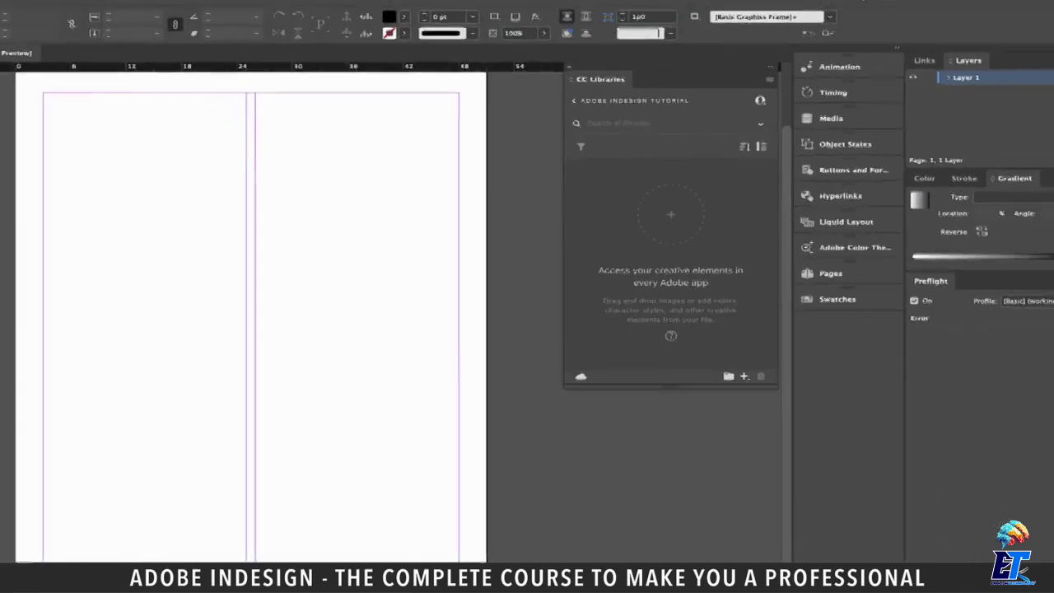
Draw a rectangle about 22p0 by 18p8.4 at the top of the first column and fill it with teal green, about #00debb.
drag(43, 92, 242, 245)
drag(320, 235, 319, 235)
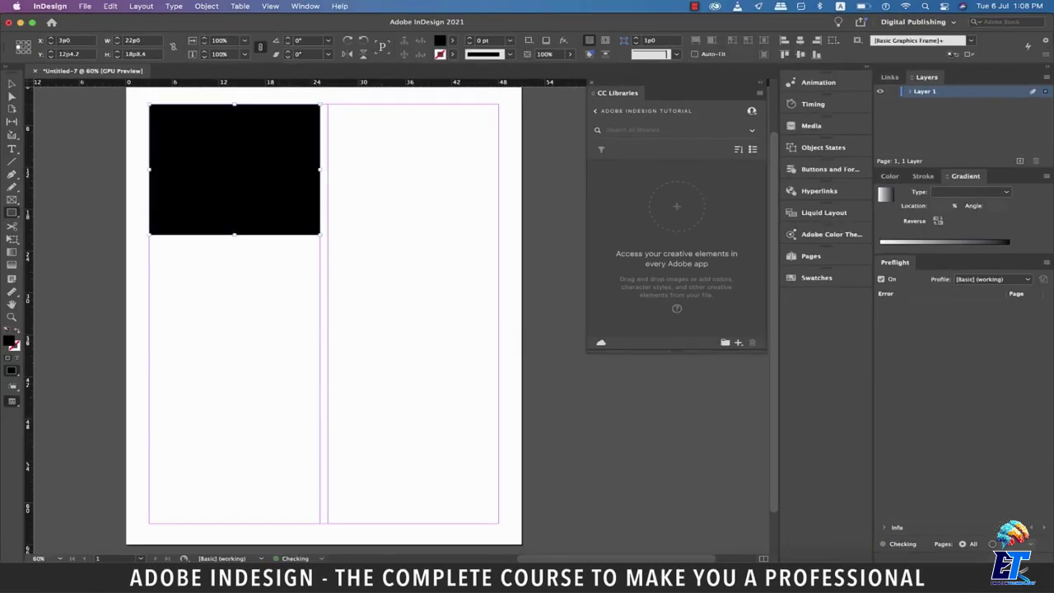
double_click(9, 340)
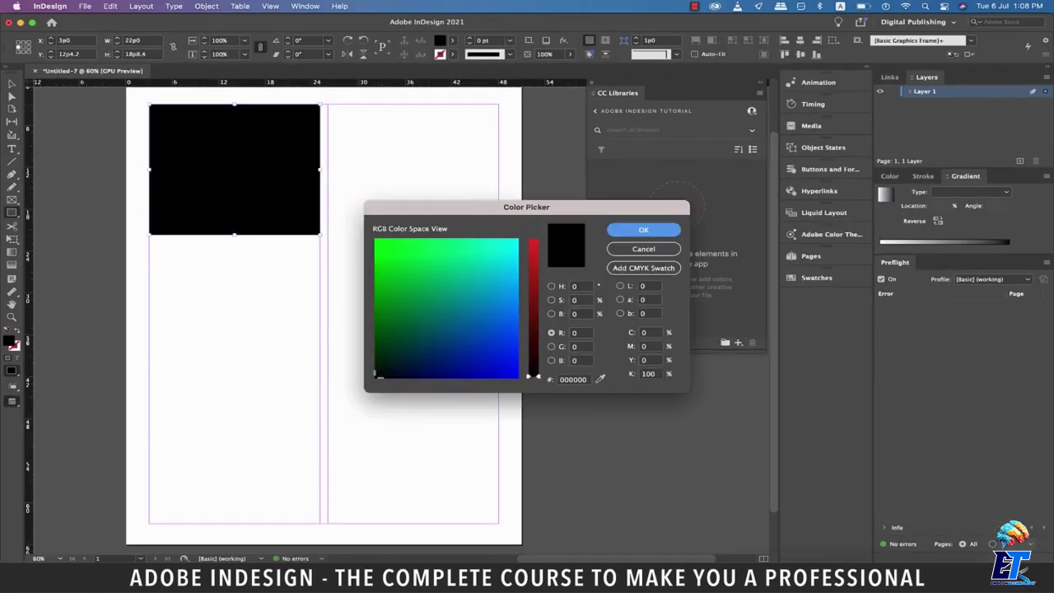
drag(489, 207, 342, 289)
click(342, 342)
drag(342, 340, 329, 337)
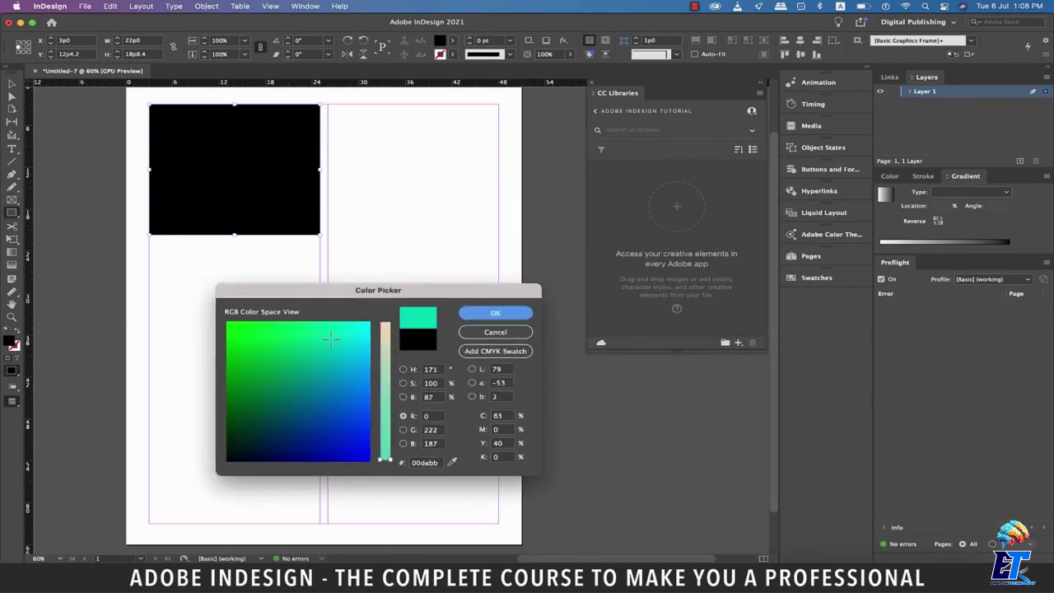
key(Return)
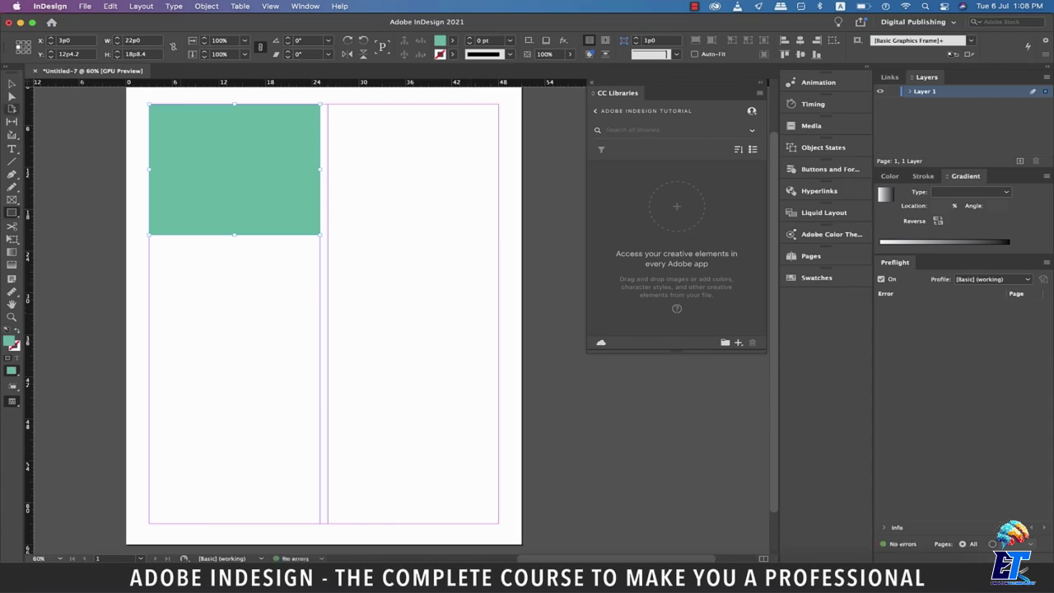
click(12, 84)
click(239, 313)
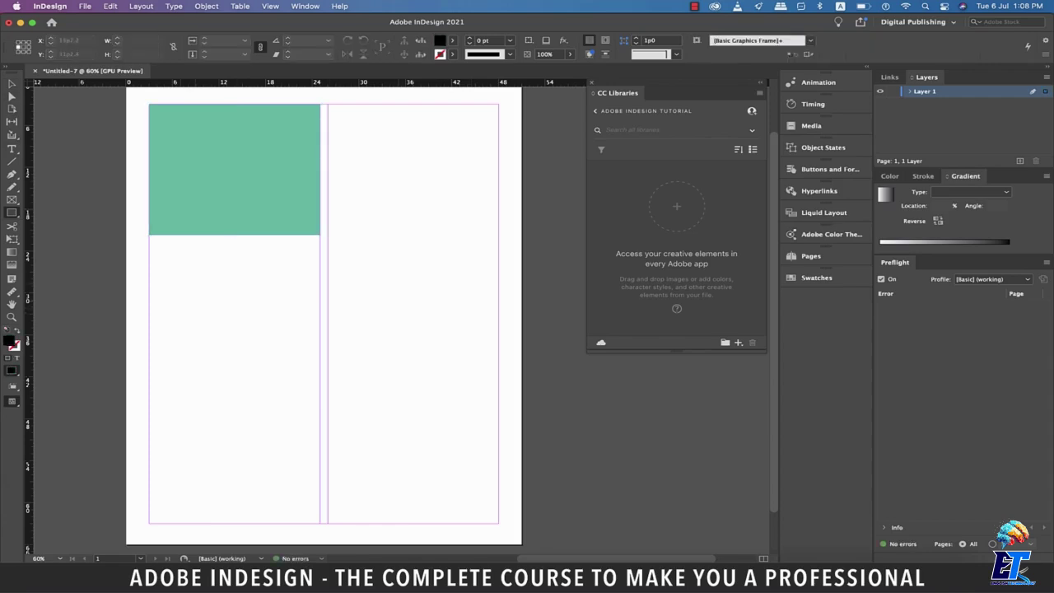
Add both the fill color and the graphic of the green rectangle to the library.
click(235, 170)
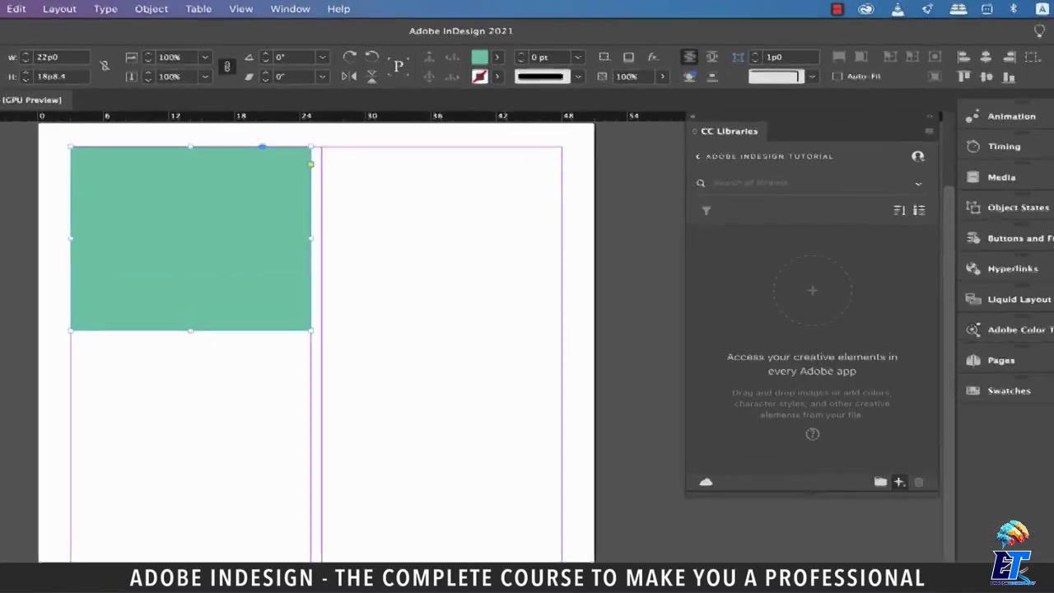
click(738, 343)
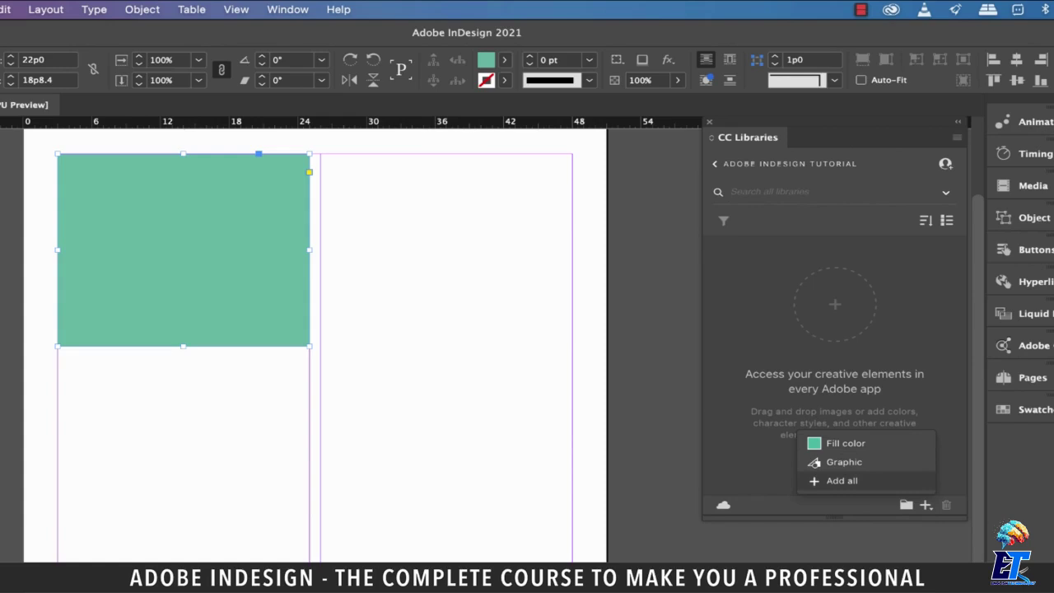
click(842, 481)
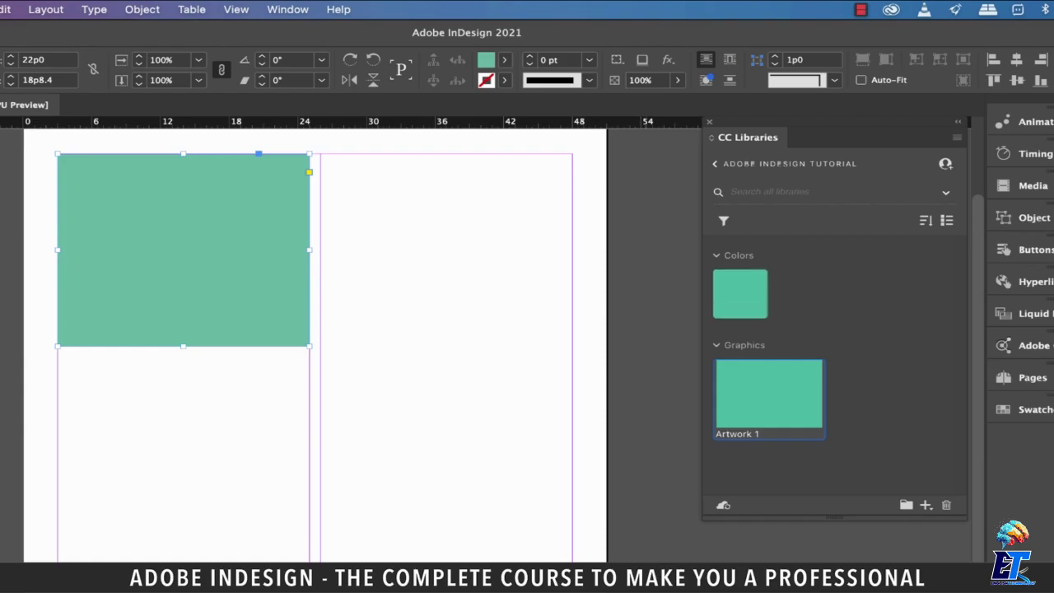
Create a text frame in the second column, fill it with placeholder text, and delete everything after the first two paragraphs.
key(t)
drag(321, 154, 572, 539)
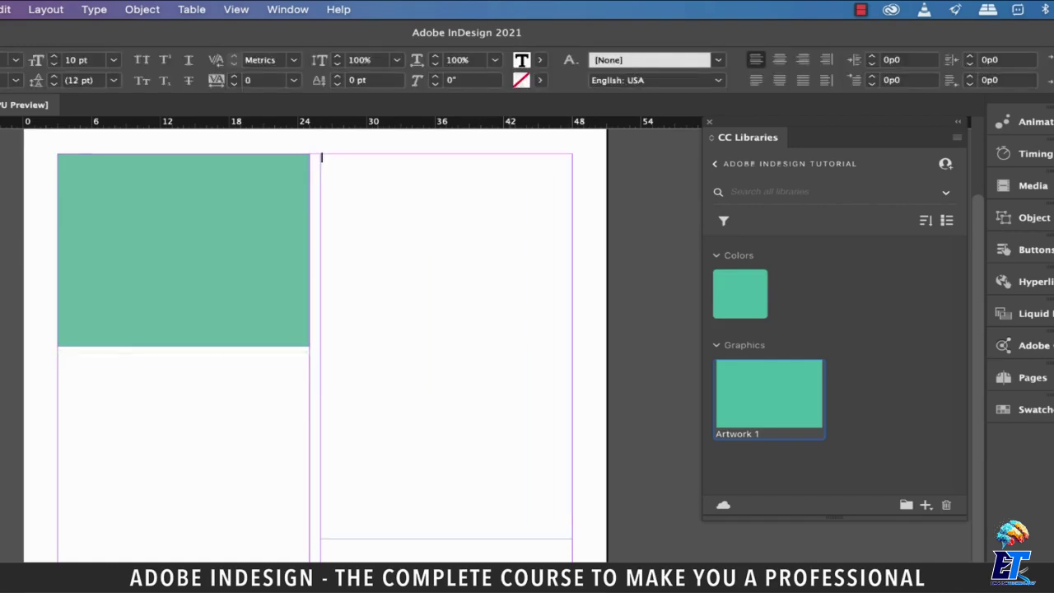
right_click(470, 246)
click(535, 592)
drag(351, 188, 560, 529)
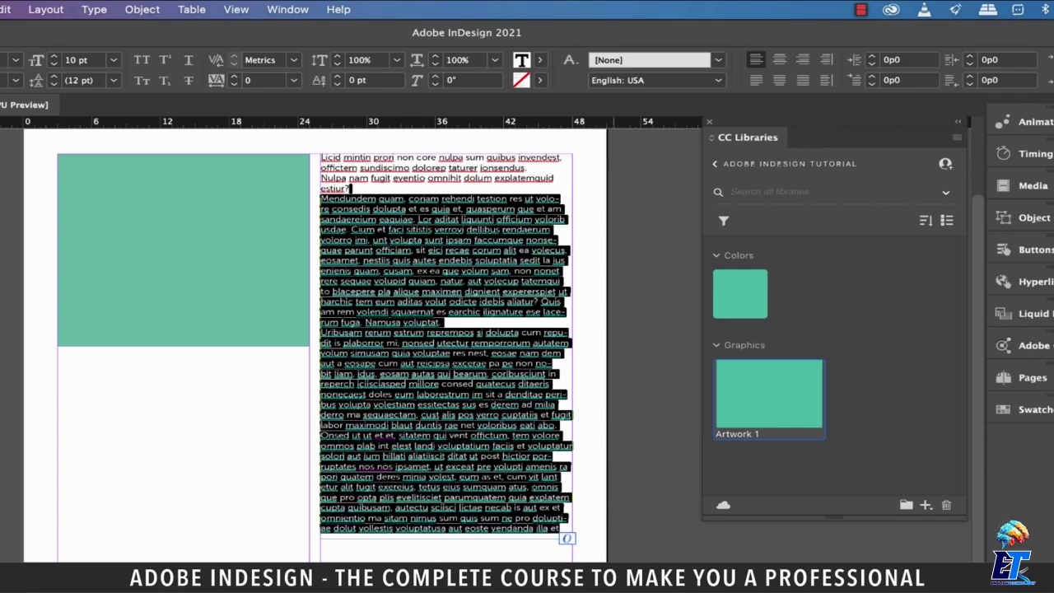
key(BackSpace)
Format all the placeholder text in the Silom font at 24 pt.
key(super+a)
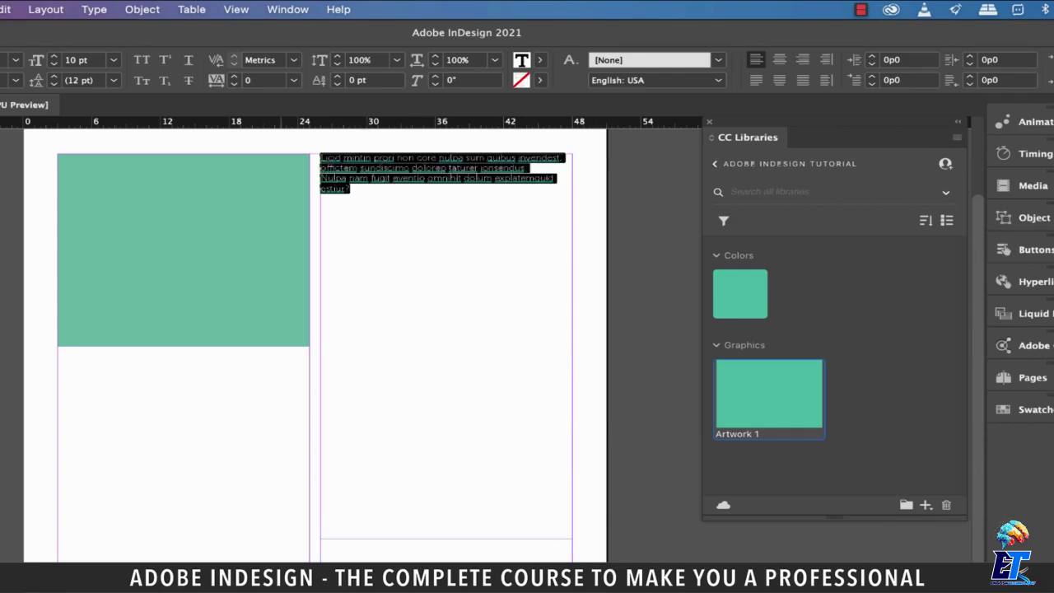
click(16, 60)
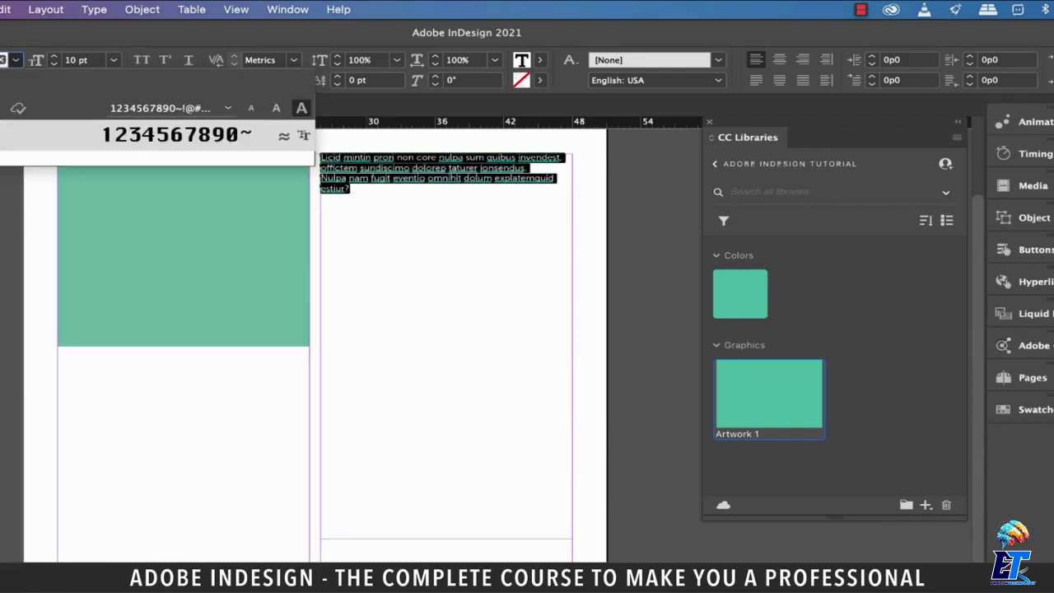
click(22, 135)
click(114, 60)
click(136, 80)
click(113, 59)
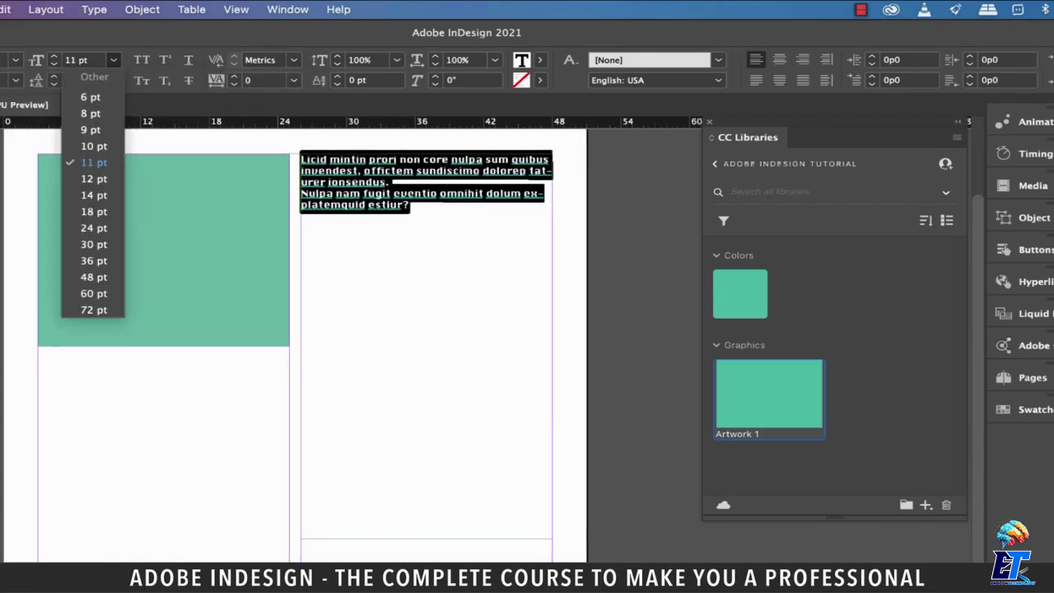
click(79, 228)
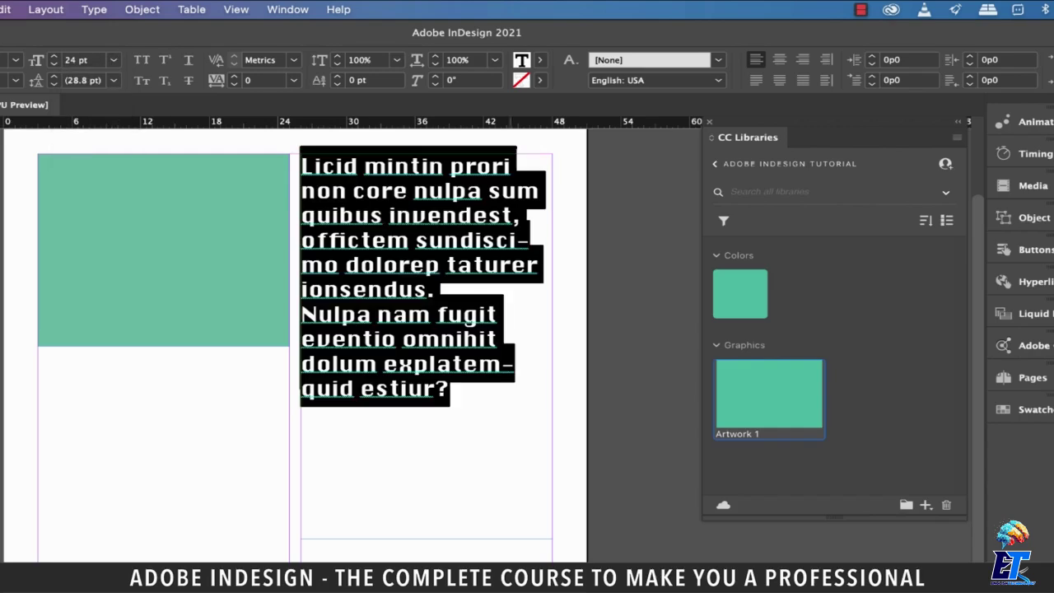
Color all the placeholder text with the red C=15 M=100 Y=100 swatch.
click(480, 420)
drag(480, 403, 307, 150)
click(540, 60)
click(423, 211)
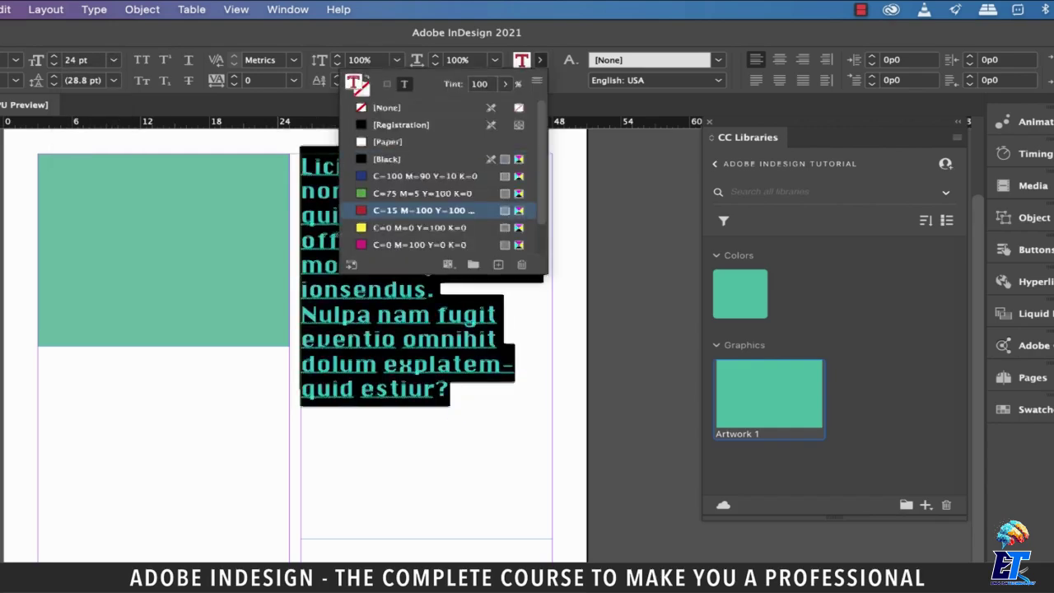
click(434, 388)
Create a new paragraph style based on the formatted red text.
drag(470, 397, 305, 160)
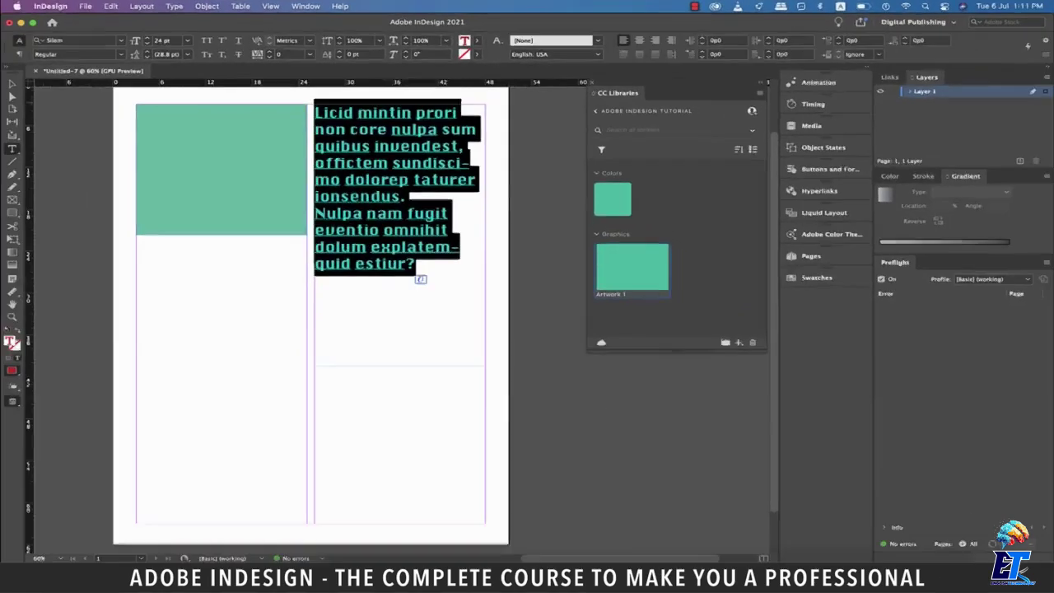
click(288, 10)
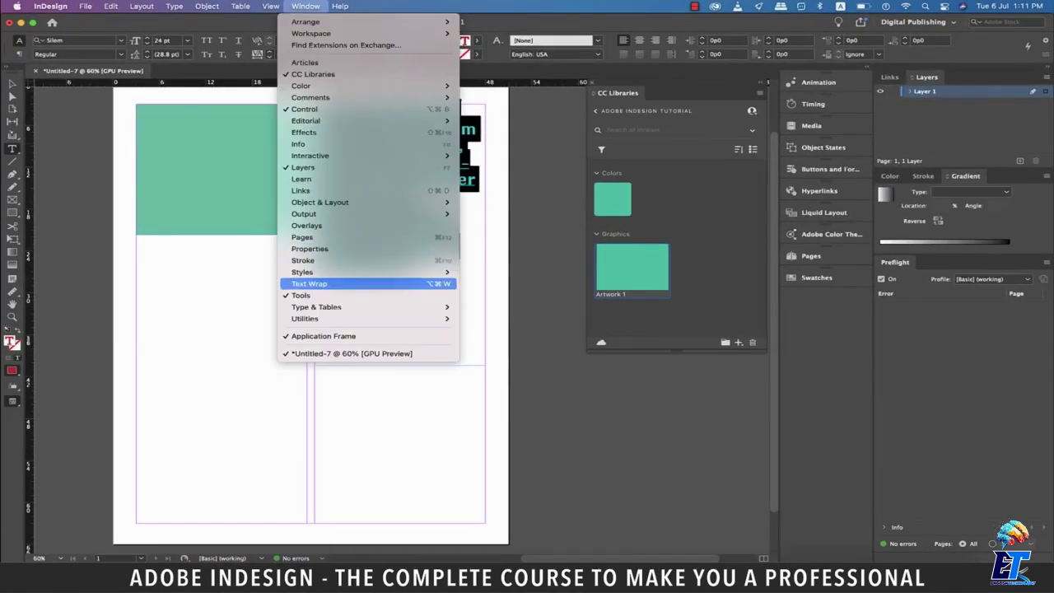
mouse_move(329, 271)
click(494, 306)
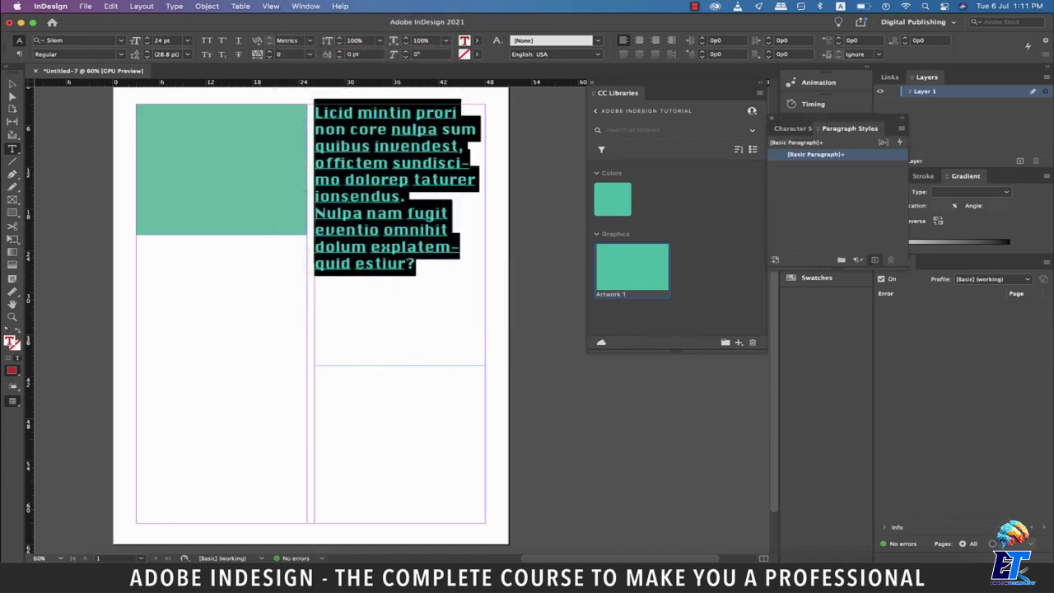
click(874, 260)
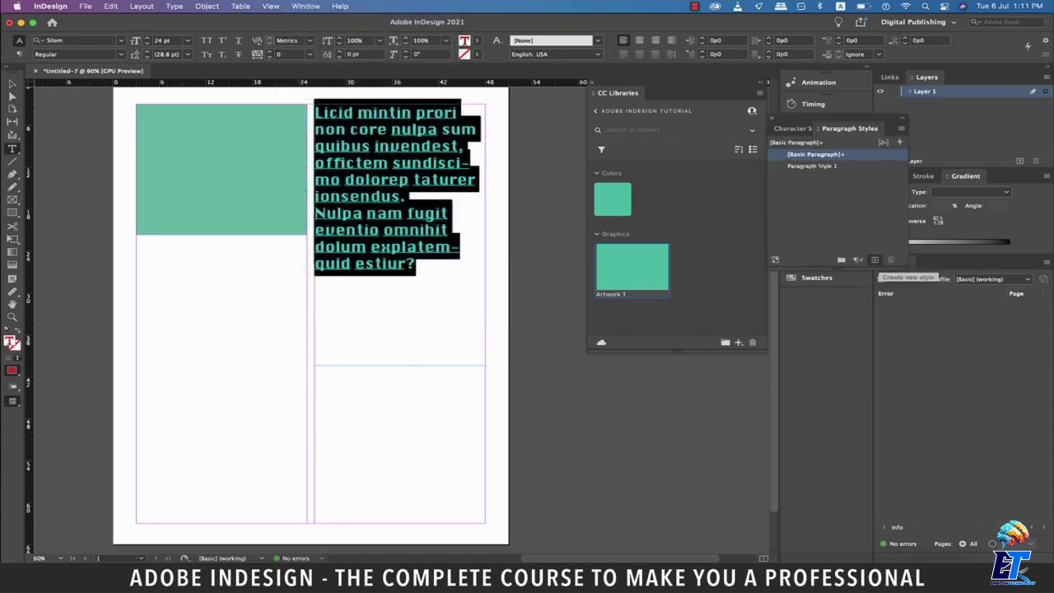
Apply the new paragraph style to the selected text and rename the style "heading".
drag(850, 128, 218, 298)
click(179, 335)
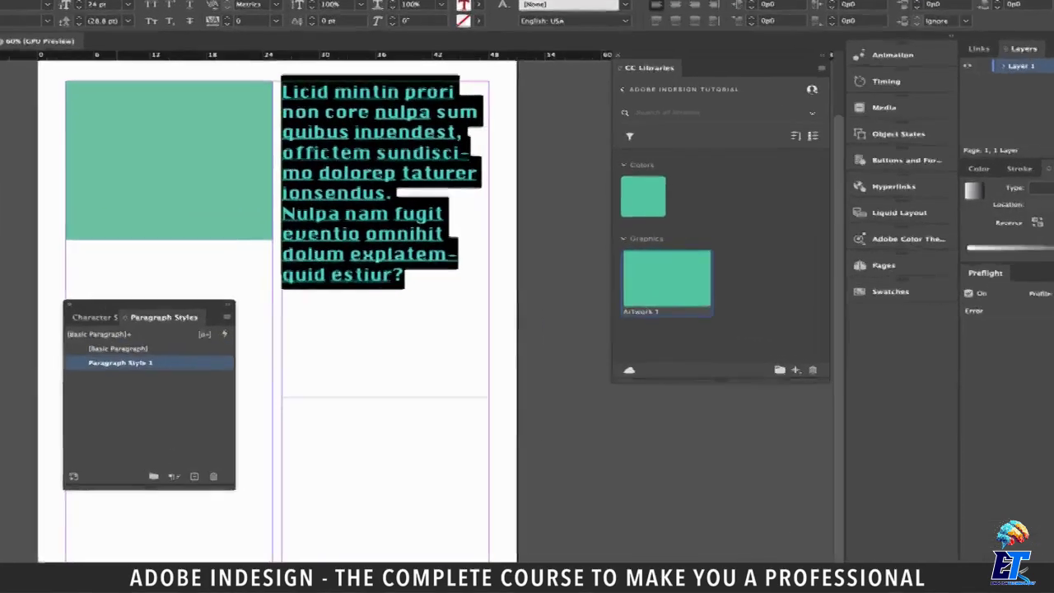
click(179, 335)
text(heading)
key(Return)
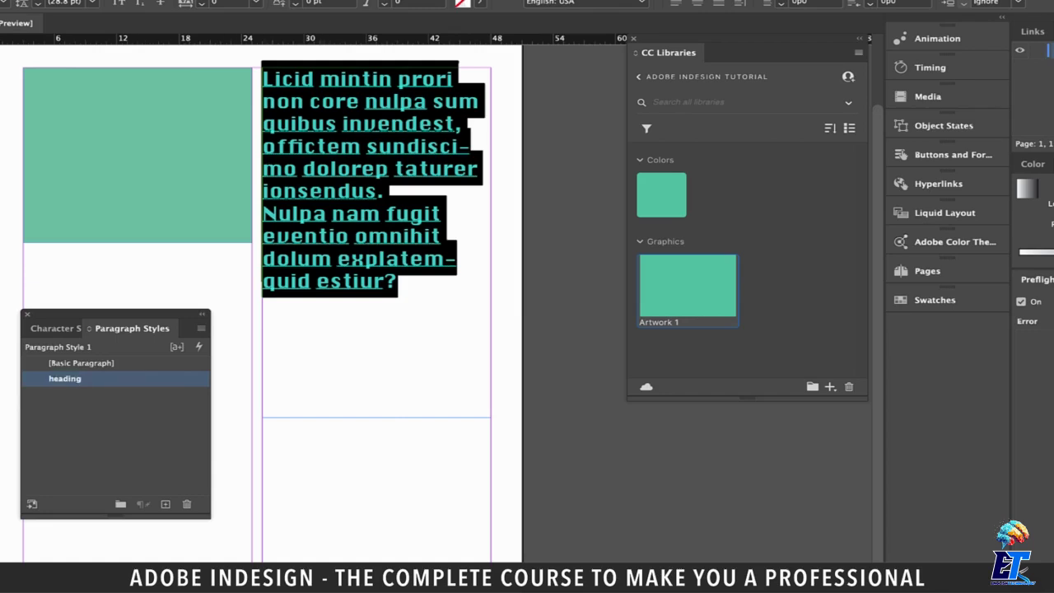
Add the text frame's "heading" paragraph style to the library.
key(Escape)
click(397, 486)
click(370, 214)
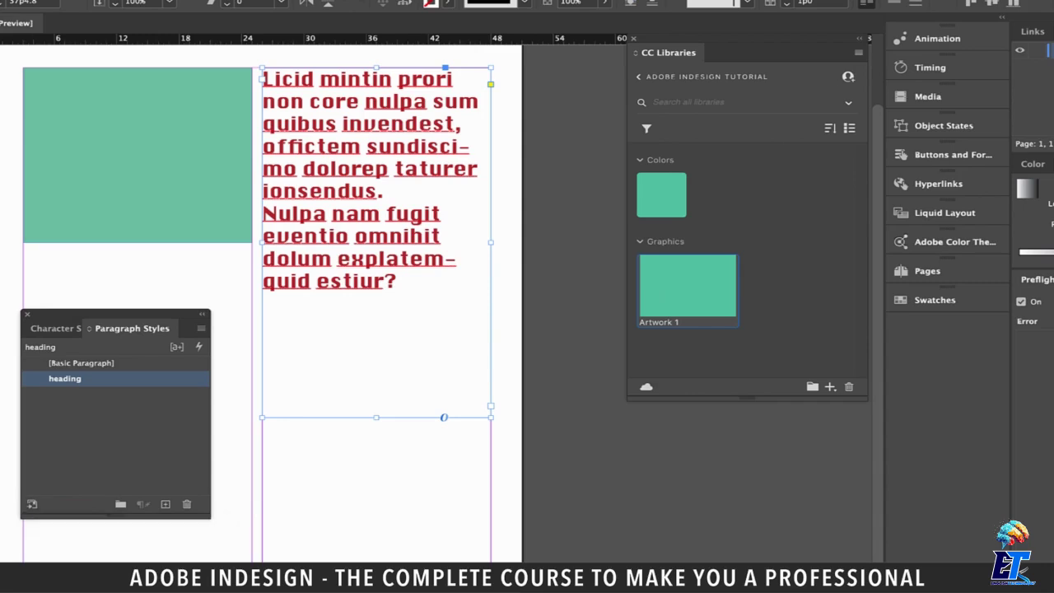
click(829, 386)
click(772, 331)
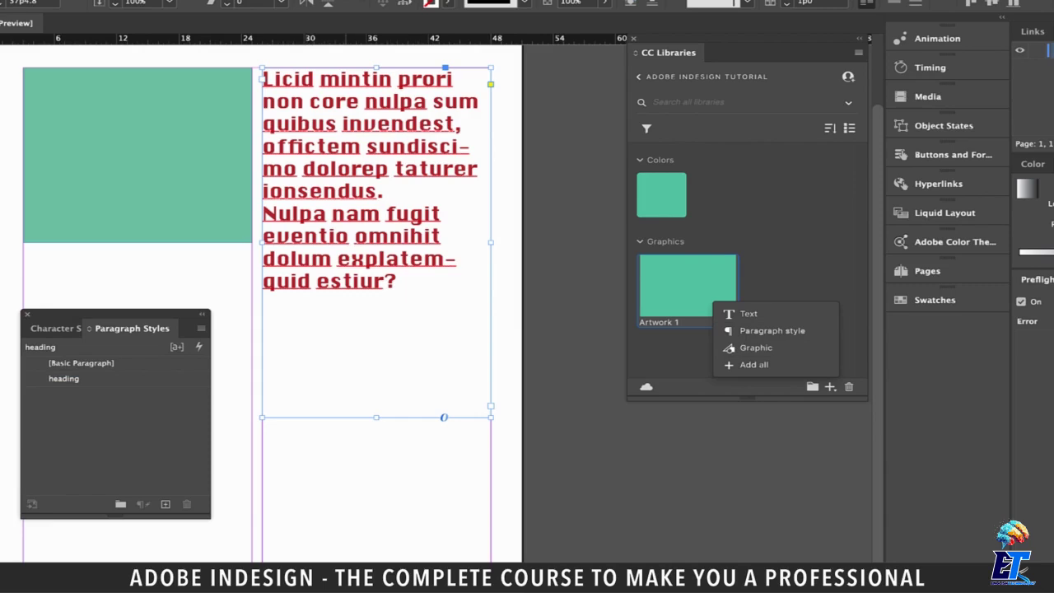
click(65, 378)
click(772, 330)
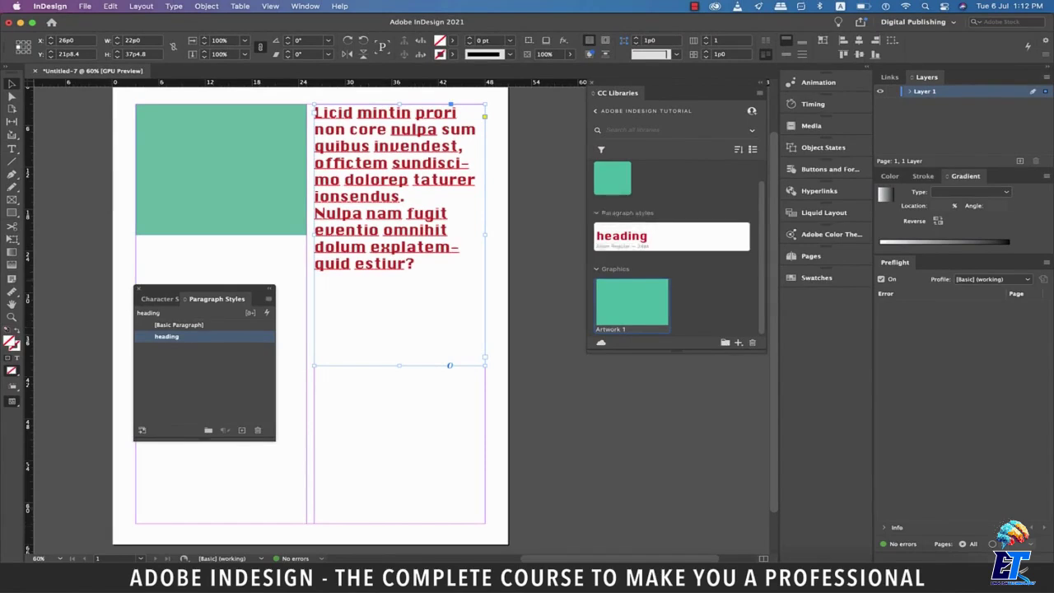
Switch to Illustrator, enter "The quick brown fox jumped over the lazy dog" and apply the library's "heading" paragraph style to it.
key(super+Tab)
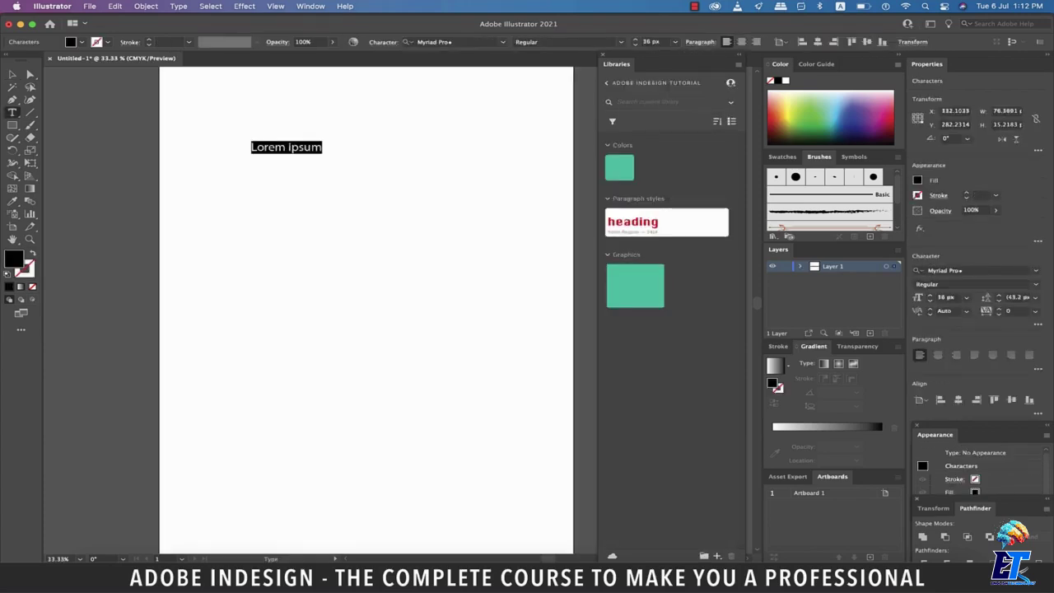
text(The quick brown fox jumped over the lazy dog)
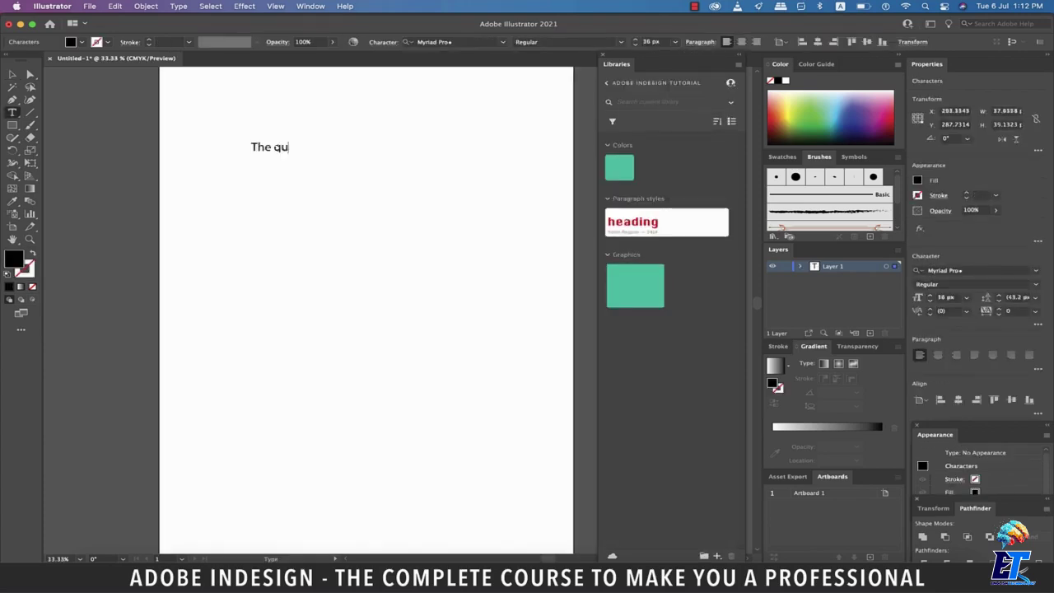
key(Escape)
click(375, 247)
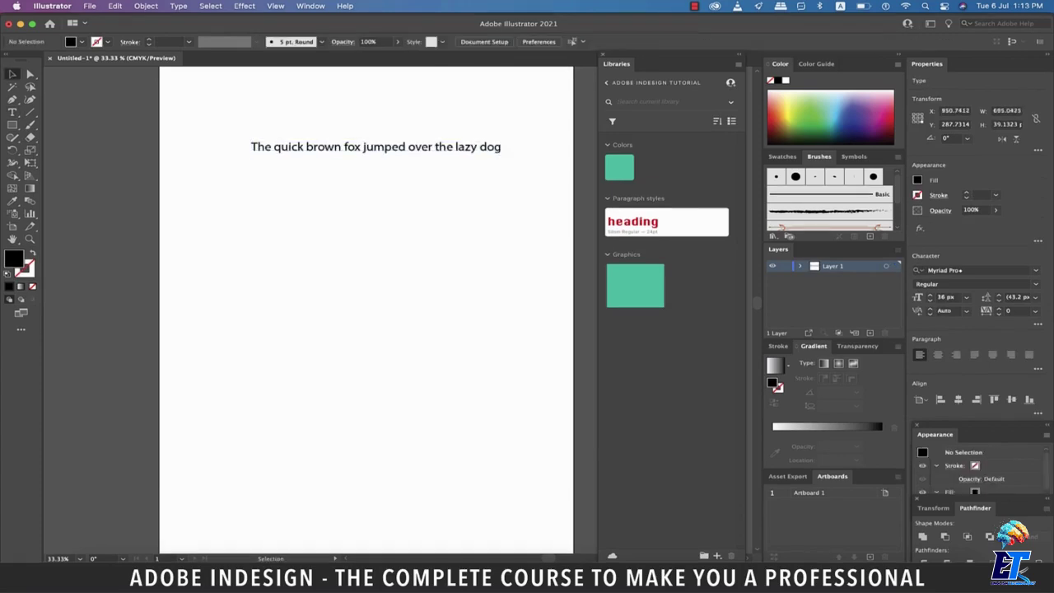
click(375, 147)
click(666, 222)
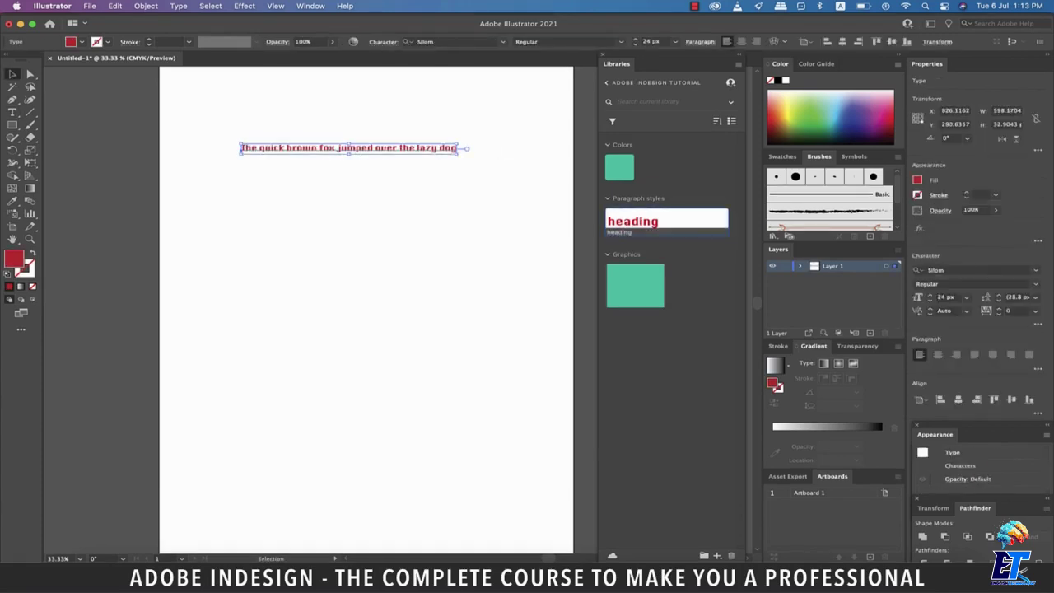
key(super+shift+a)
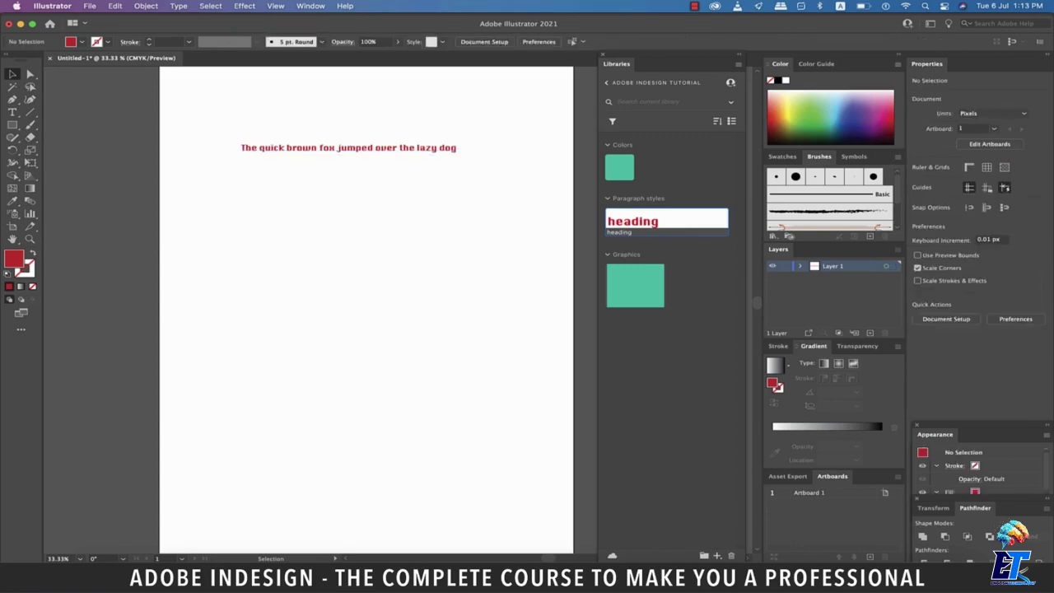
key(super+a)
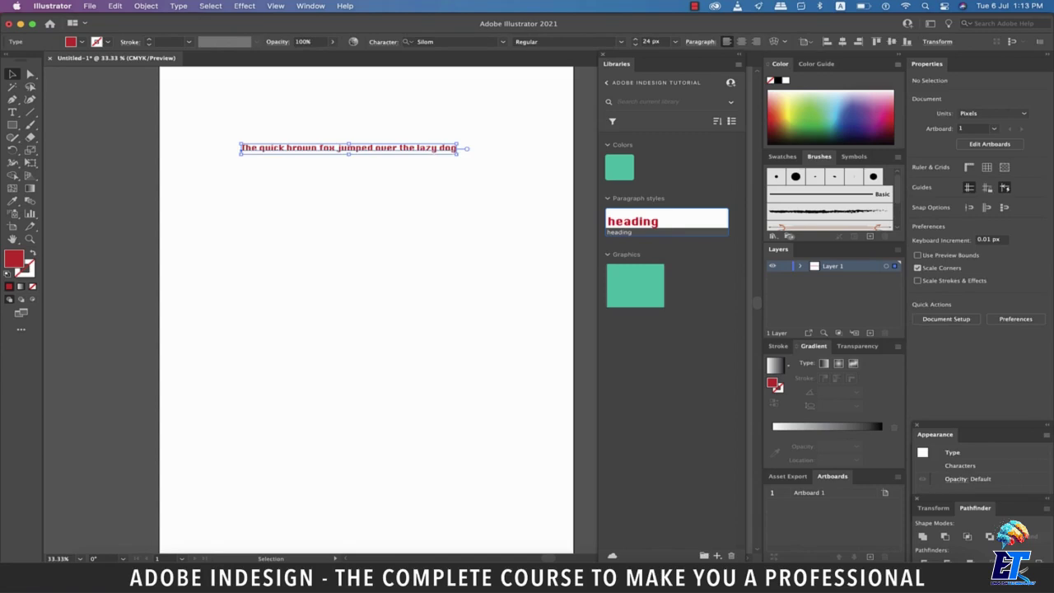
Switch back to InDesign and display the Adobe InDesign Tutorial library's items as a list.
key(super+Tab)
click(539, 263)
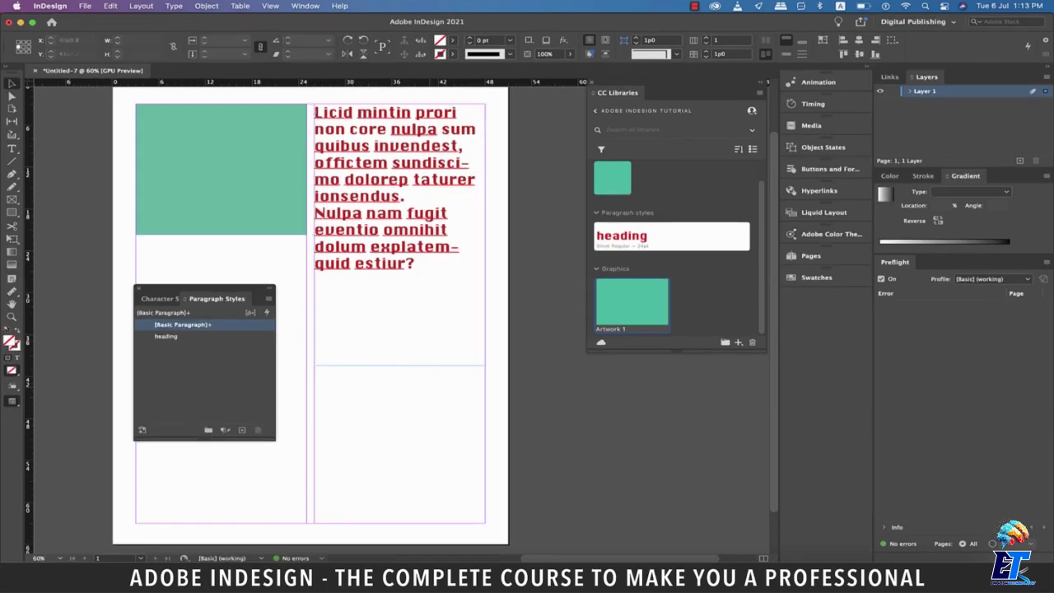
click(400, 189)
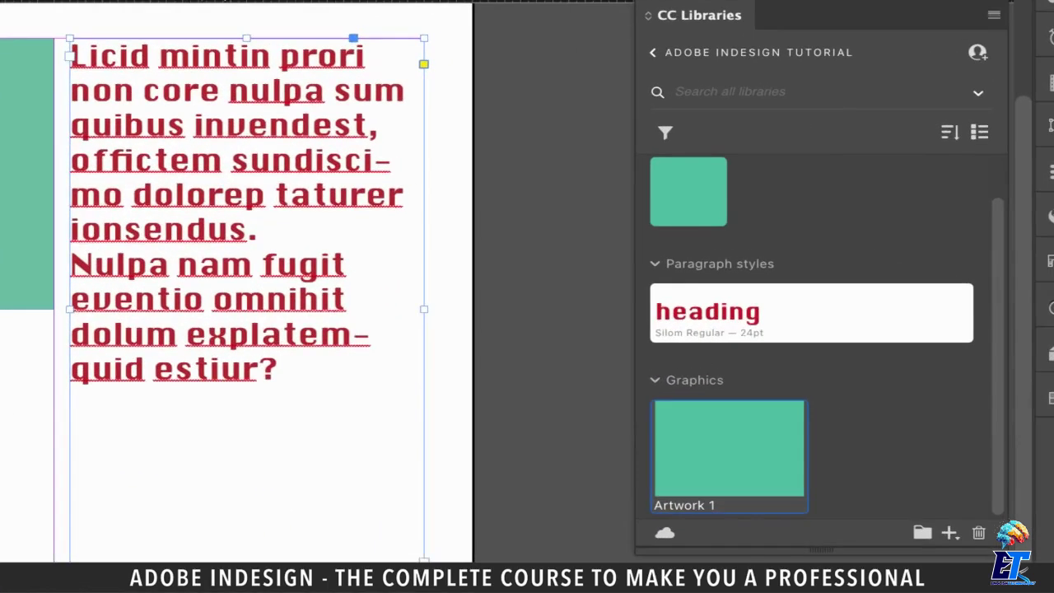
click(770, 149)
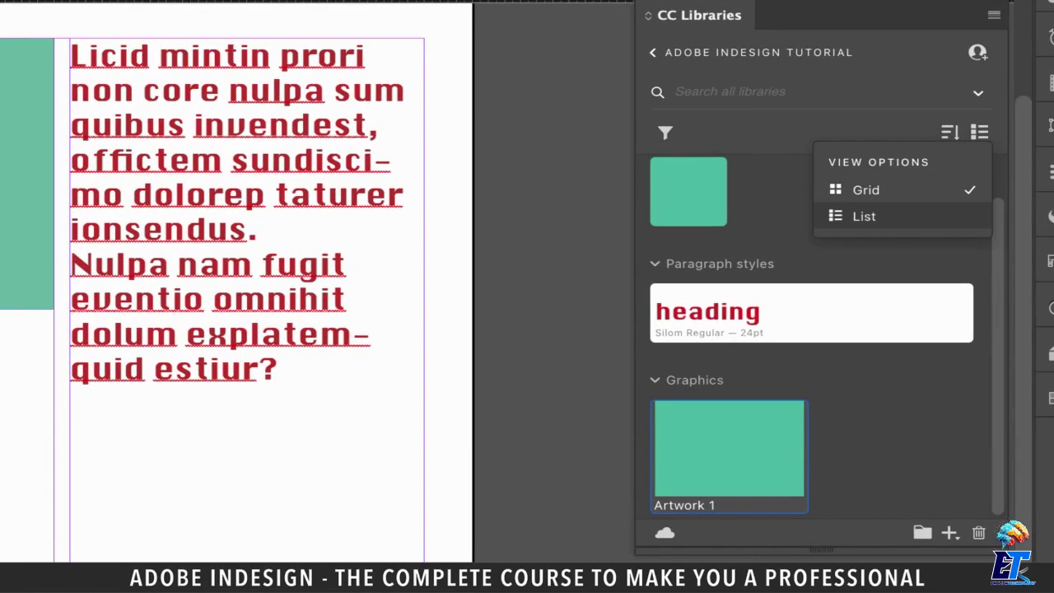
click(863, 216)
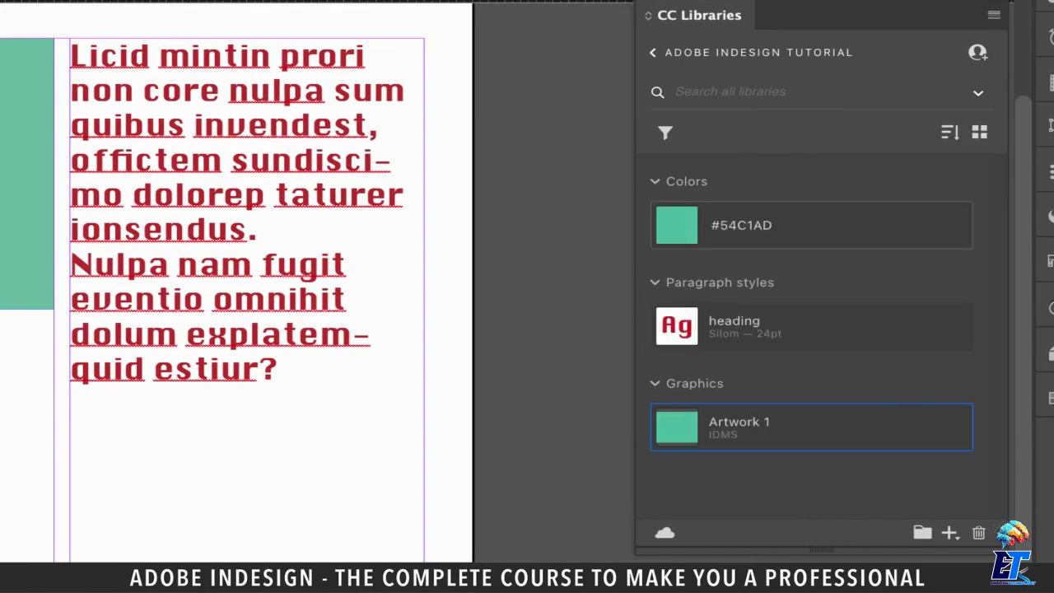
Search all libraries for "heading" and clear the search.
click(977, 92)
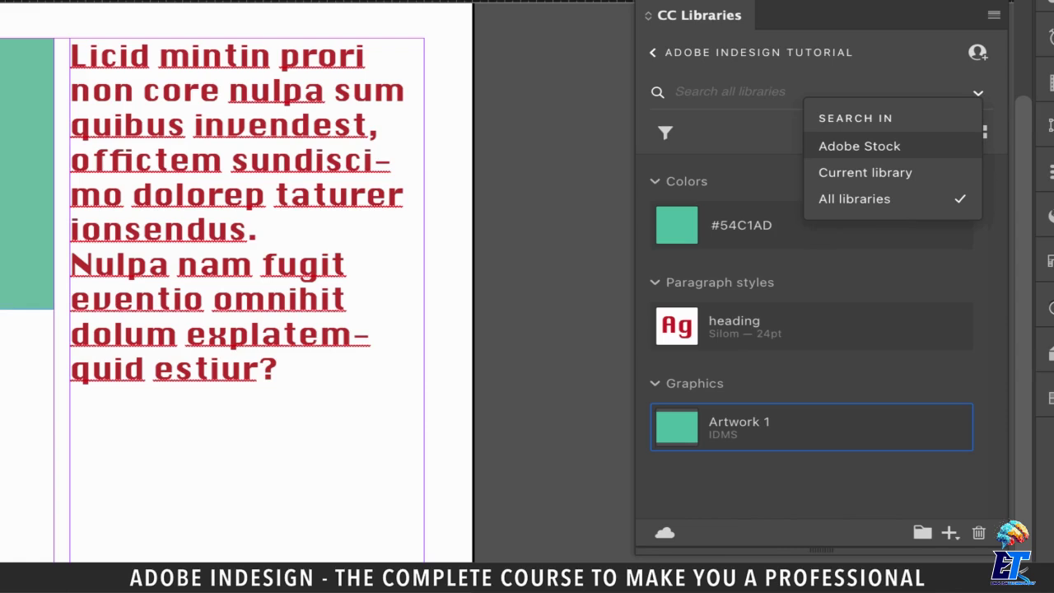
text(heading)
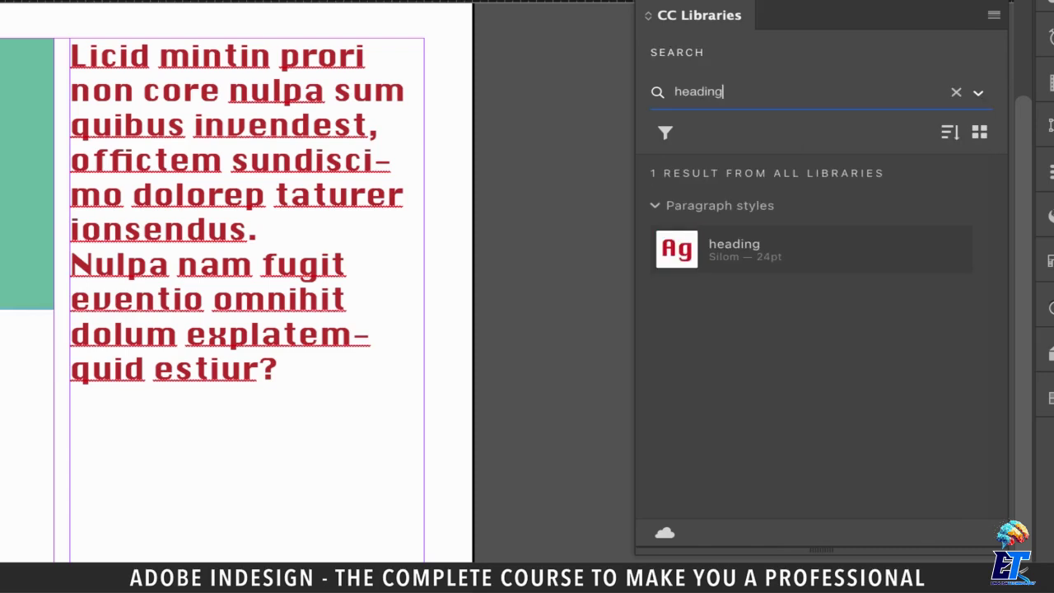
click(956, 92)
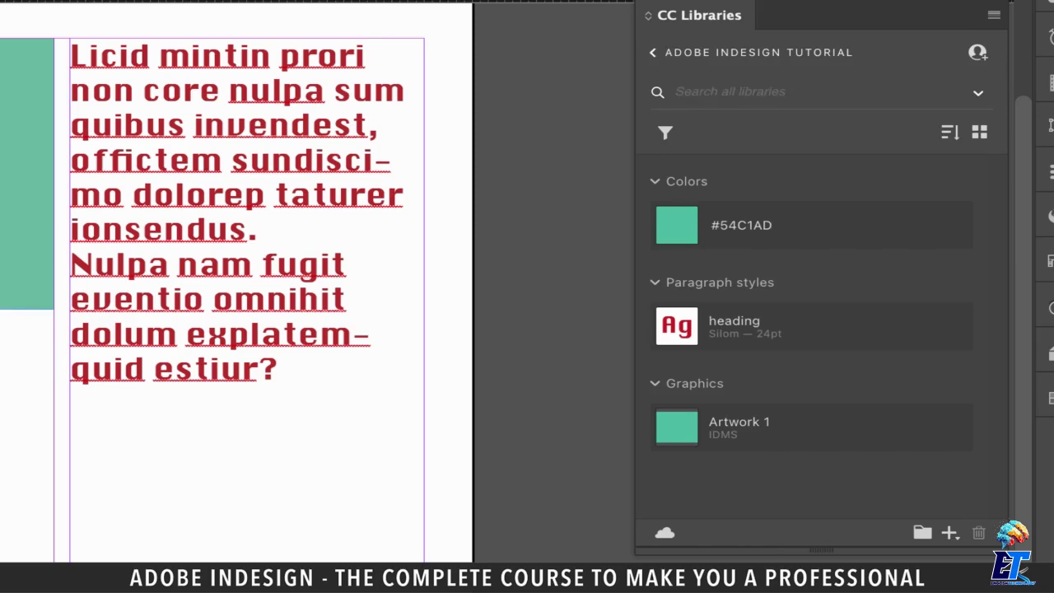
Search Adobe Stock for "nature" from the libraries search and browse the resulting images.
click(978, 93)
click(859, 146)
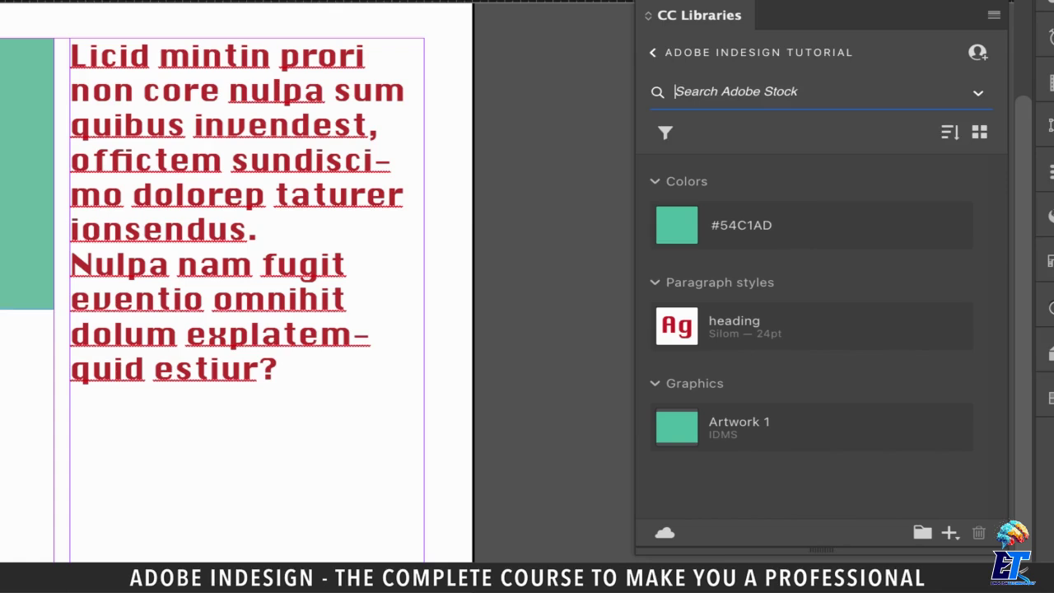
text(nature)
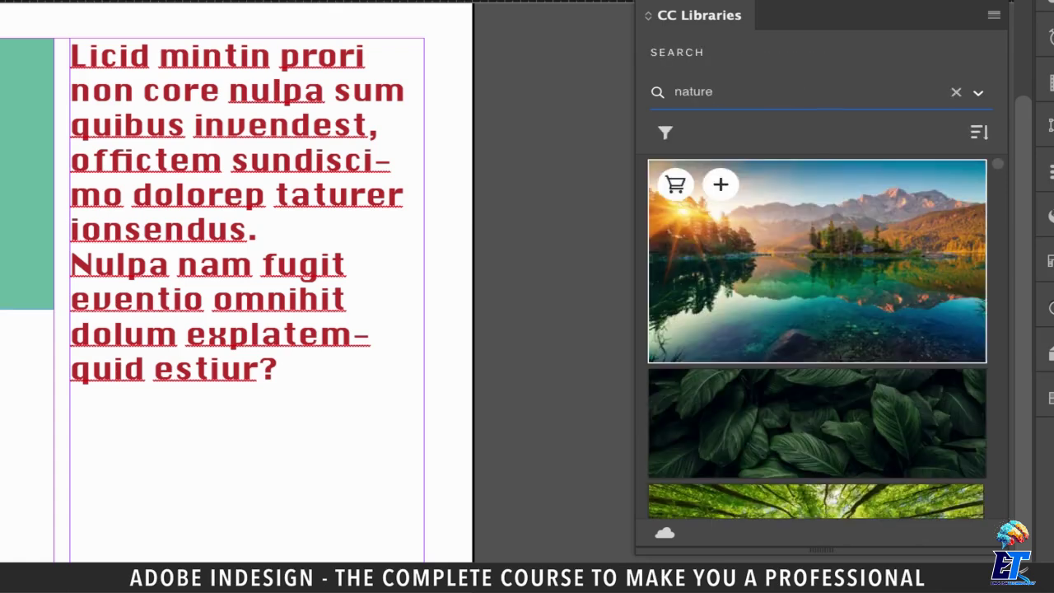
scroll(818, 338, down, 8)
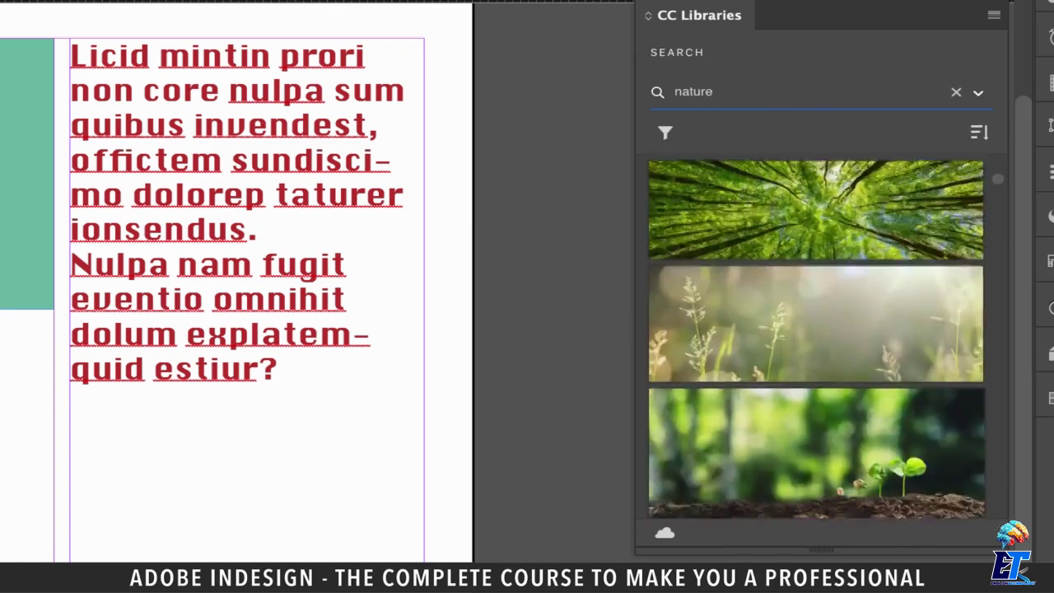
scroll(817, 338, down, 3)
scroll(817, 337, up, 8)
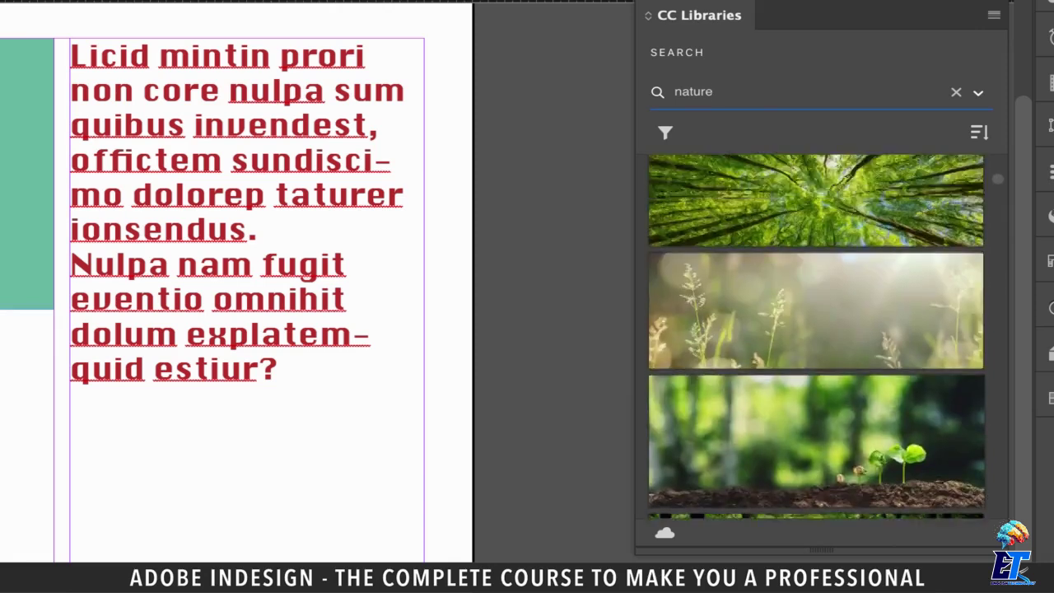
scroll(817, 264, up, 2)
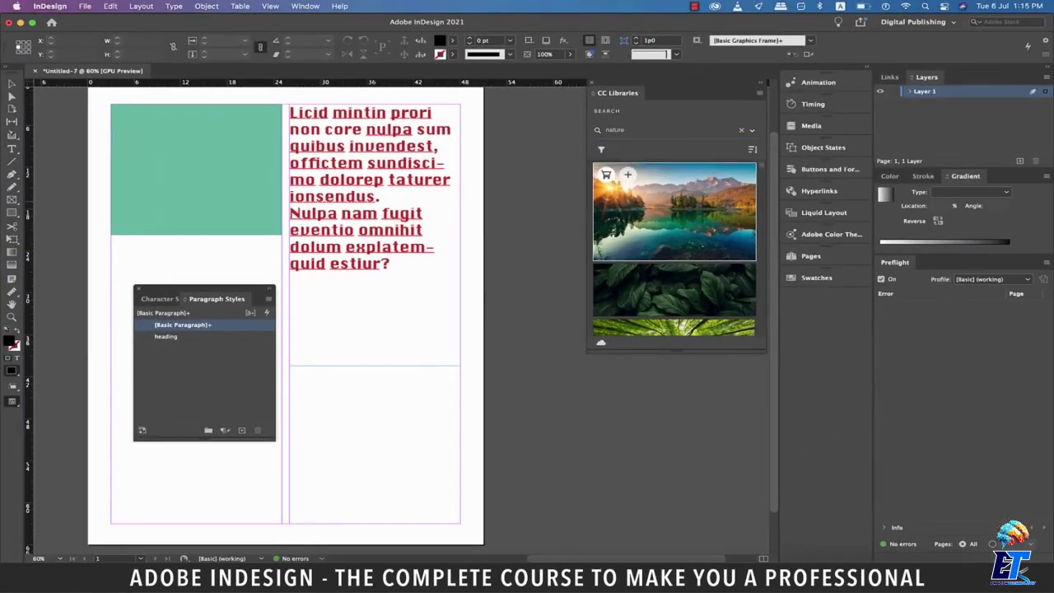
Save the summer sunrise lake image from the stock results to the library and view its details.
click(627, 174)
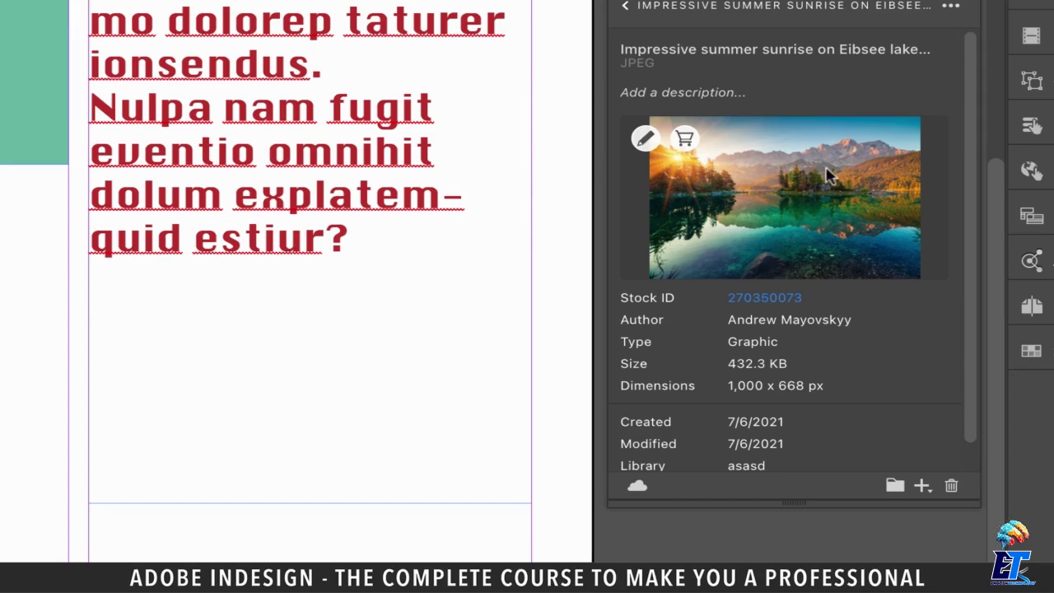
scroll(823, 176, down, 1)
click(648, 115)
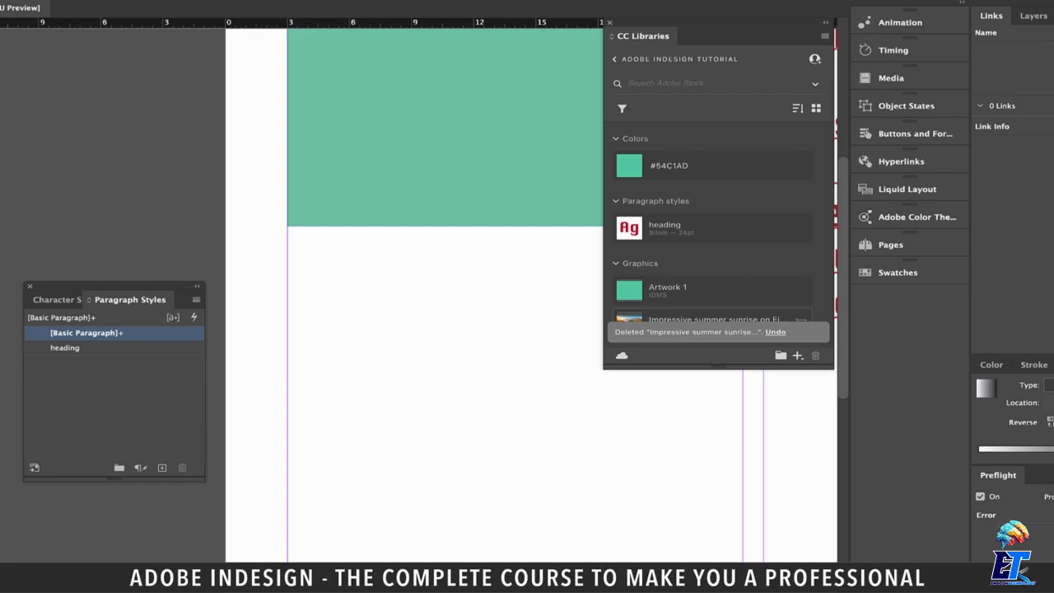
Delete the "Impressive summer sunrise" lake image from the library's graphics.
right_click(716, 314)
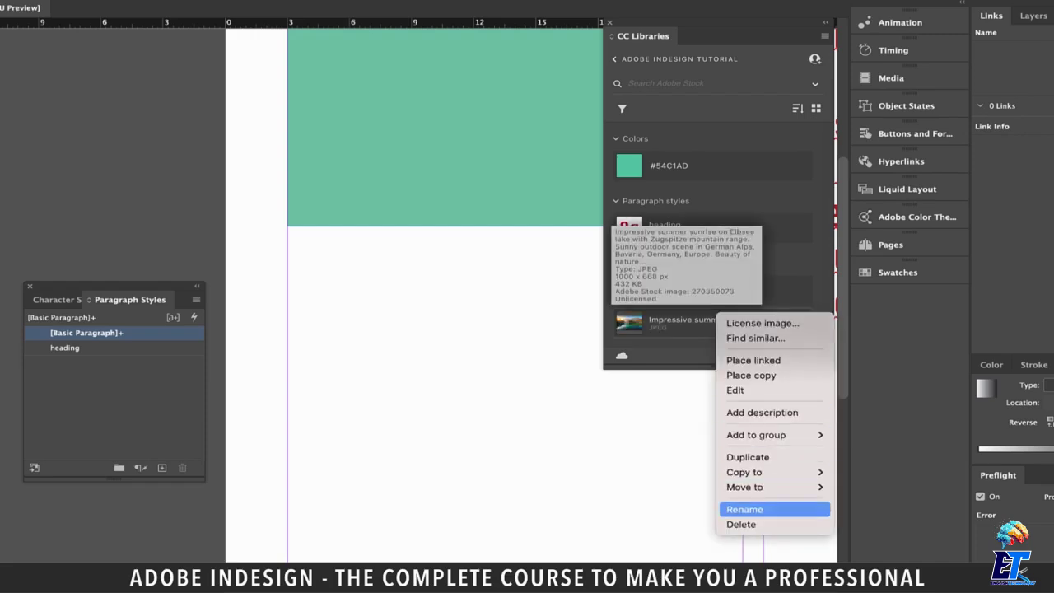
click(740, 524)
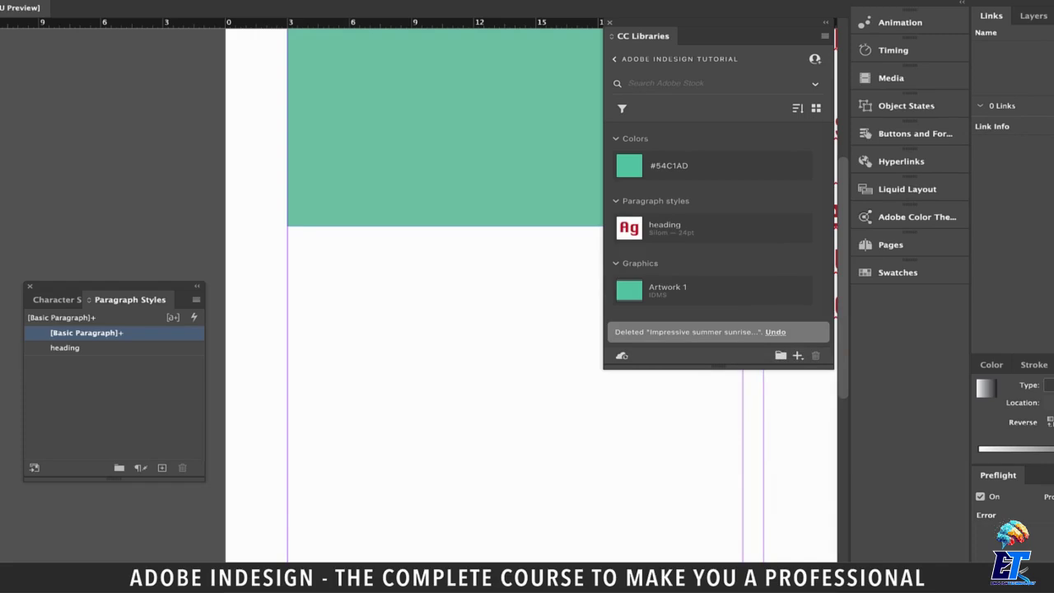
Get a share link for the Adobe InDesign Tutorial library, copy it and close the sharing dialog.
click(824, 37)
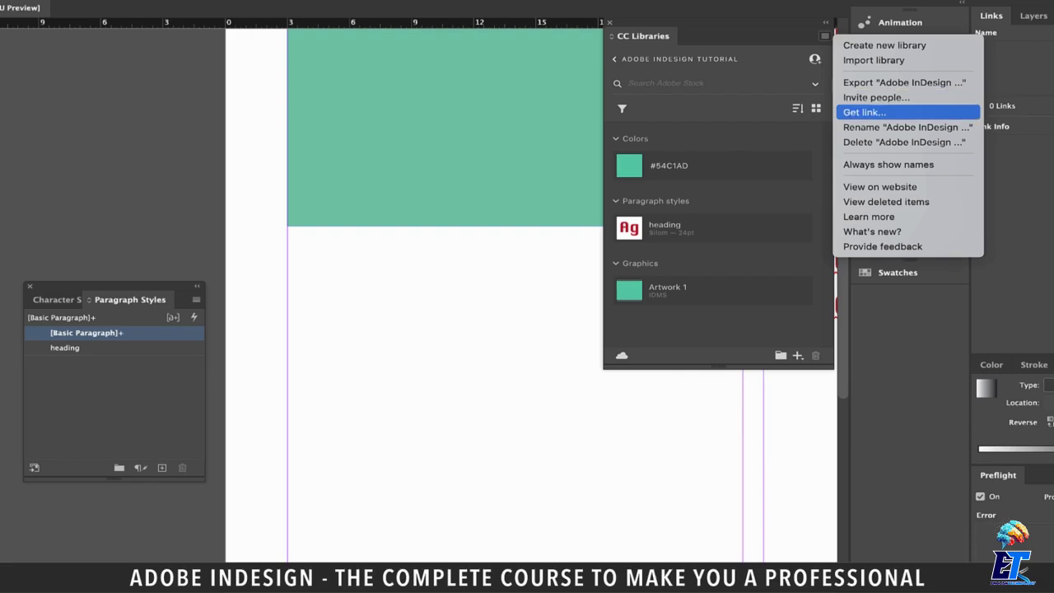
click(864, 112)
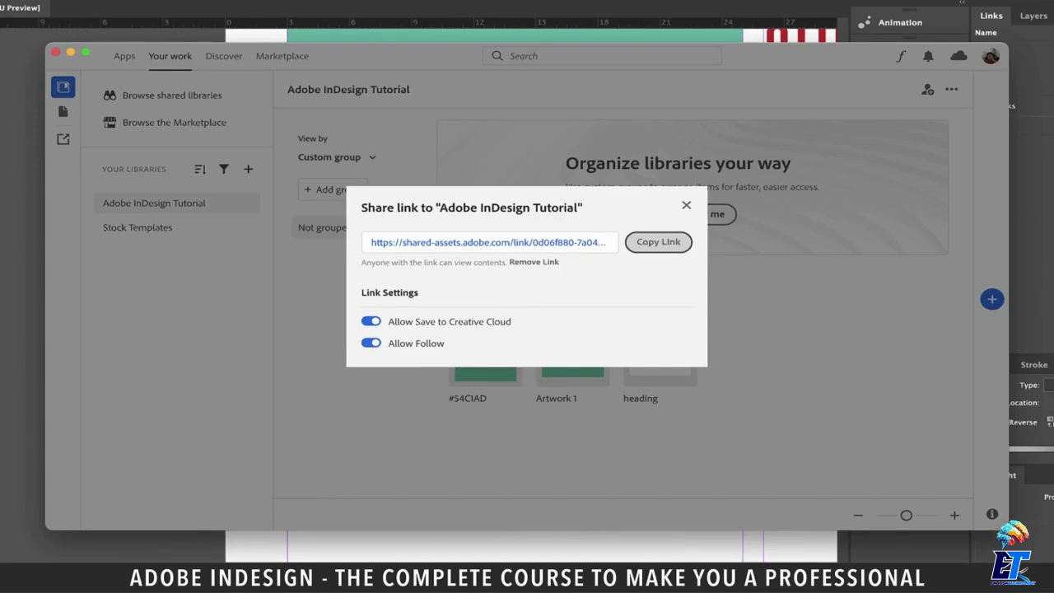
click(657, 241)
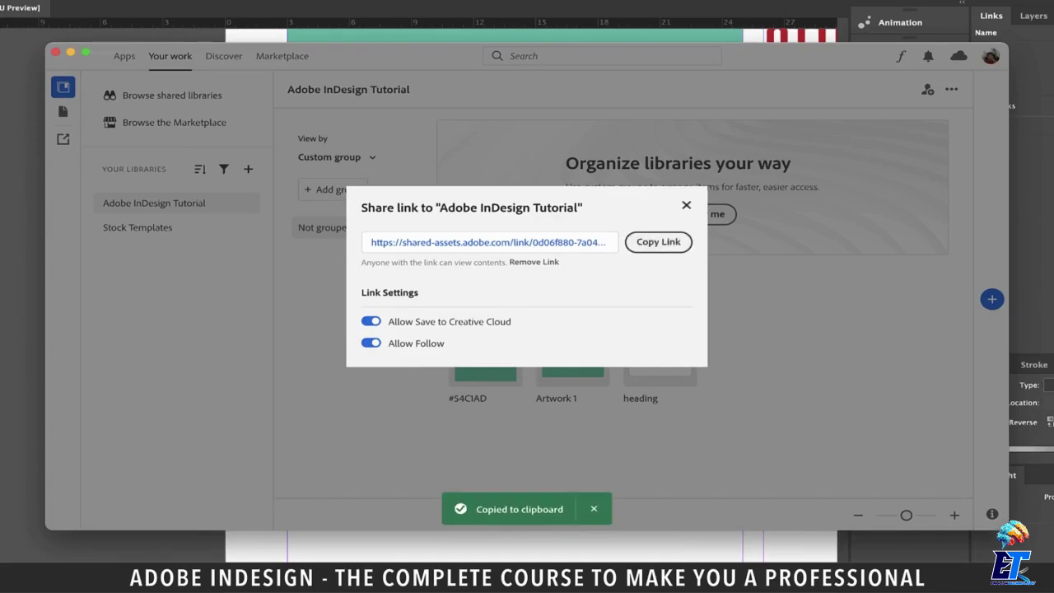
click(687, 205)
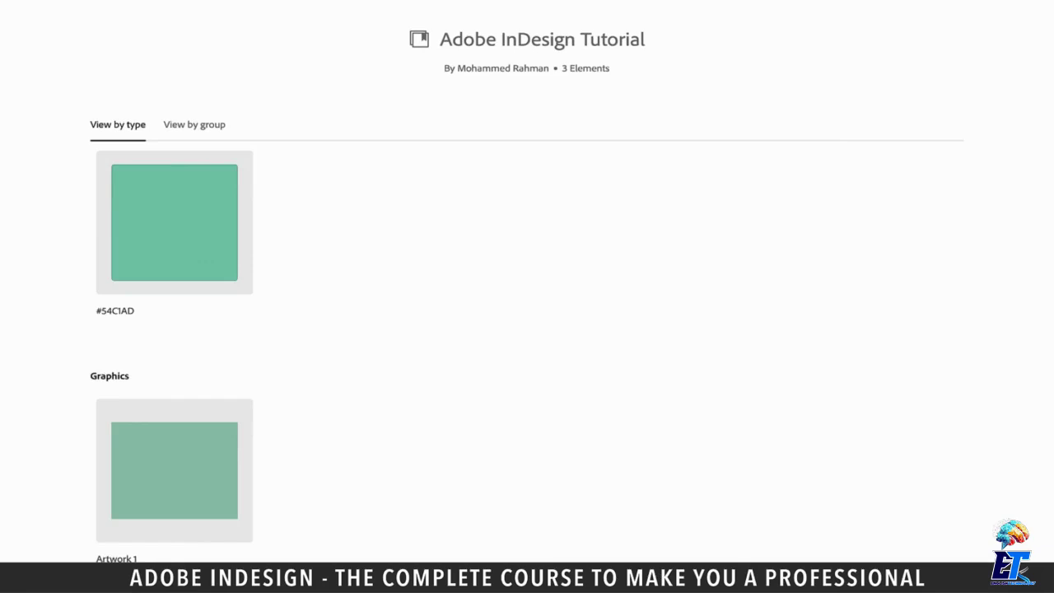
Look through the shared library's web page, examining its color, graphic and paragraph style.
scroll(527, 345, down, 3)
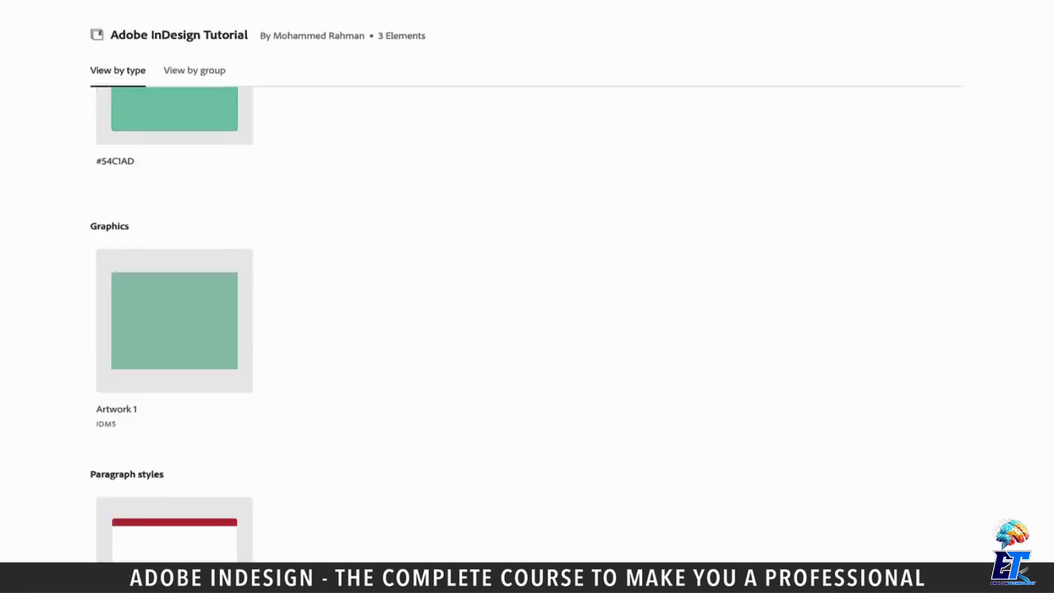
scroll(527, 346, down, 1)
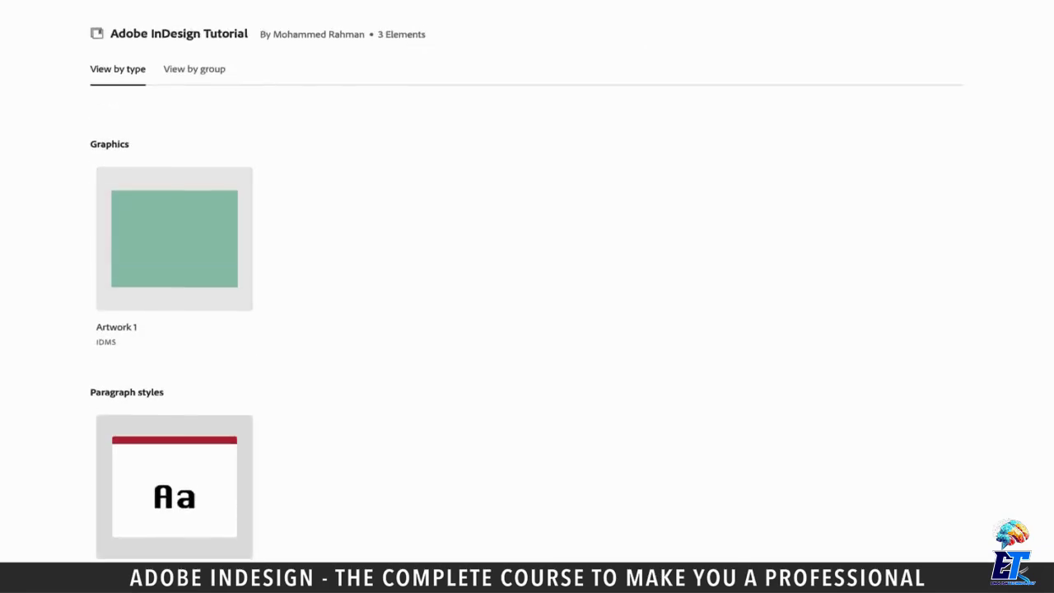
scroll(526, 346, up, 4)
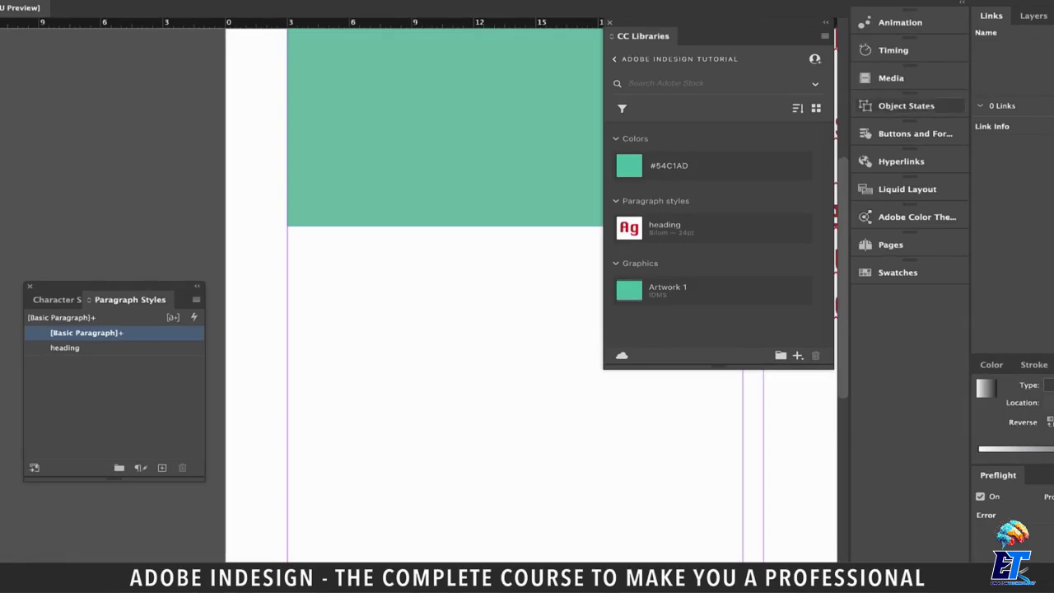
Review the library's invitation options, keeping the "Can edit" permission, and close the Creative Cloud window without inviting anyone.
click(824, 35)
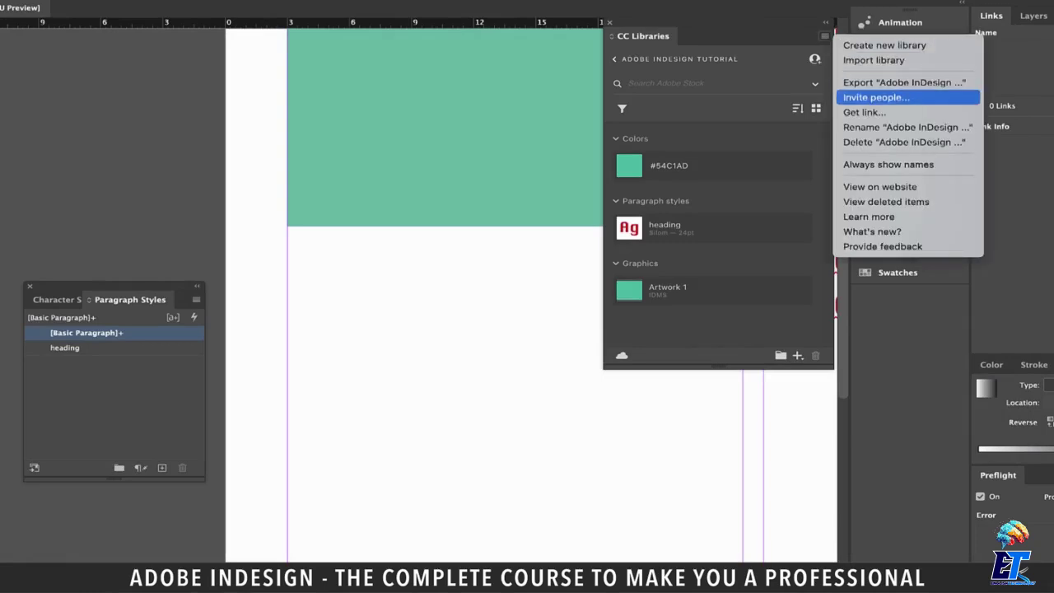
click(875, 97)
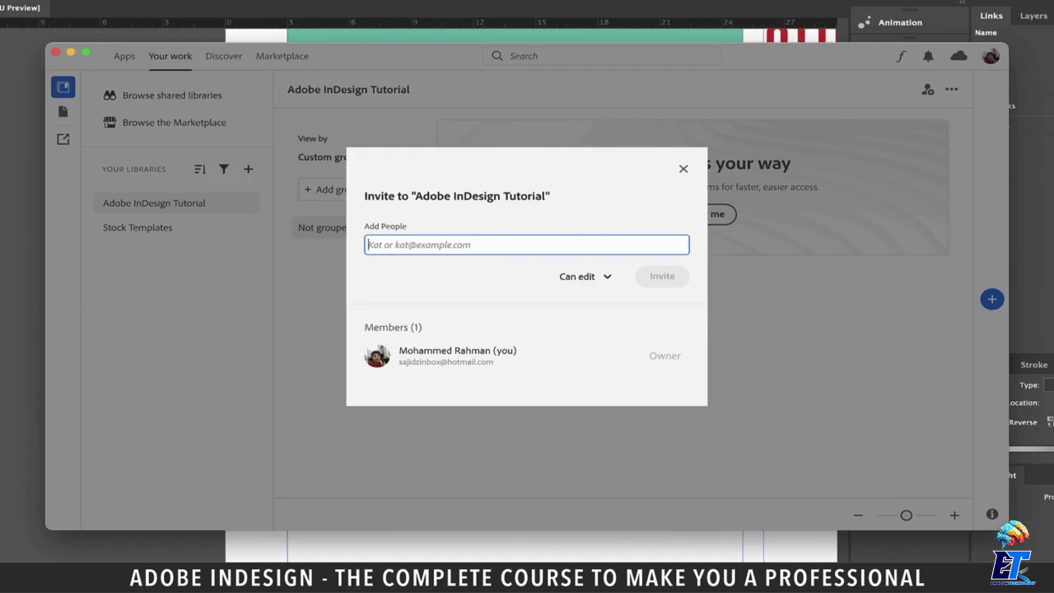
click(586, 277)
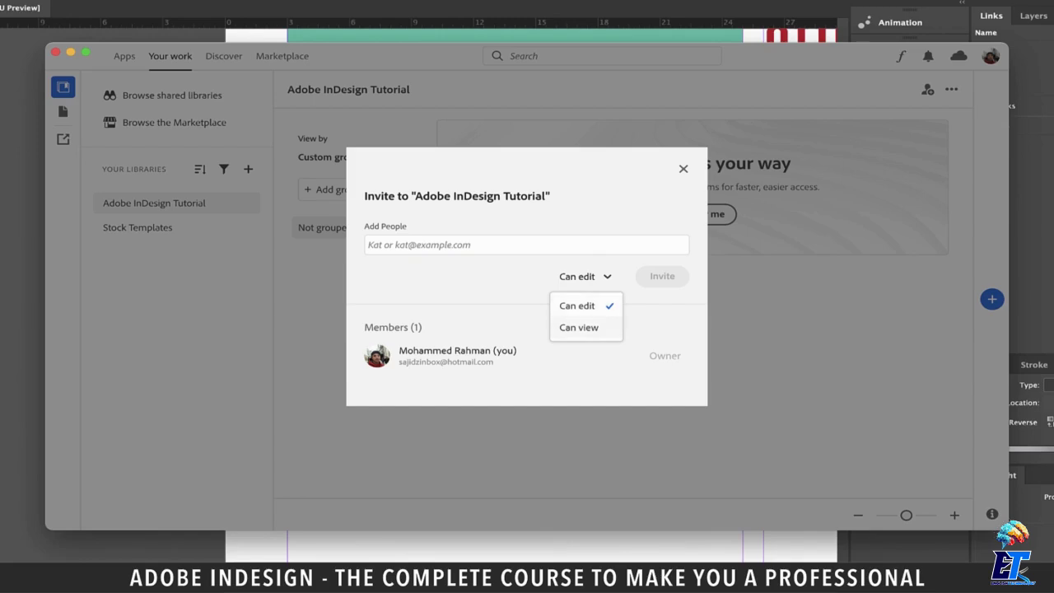
click(577, 305)
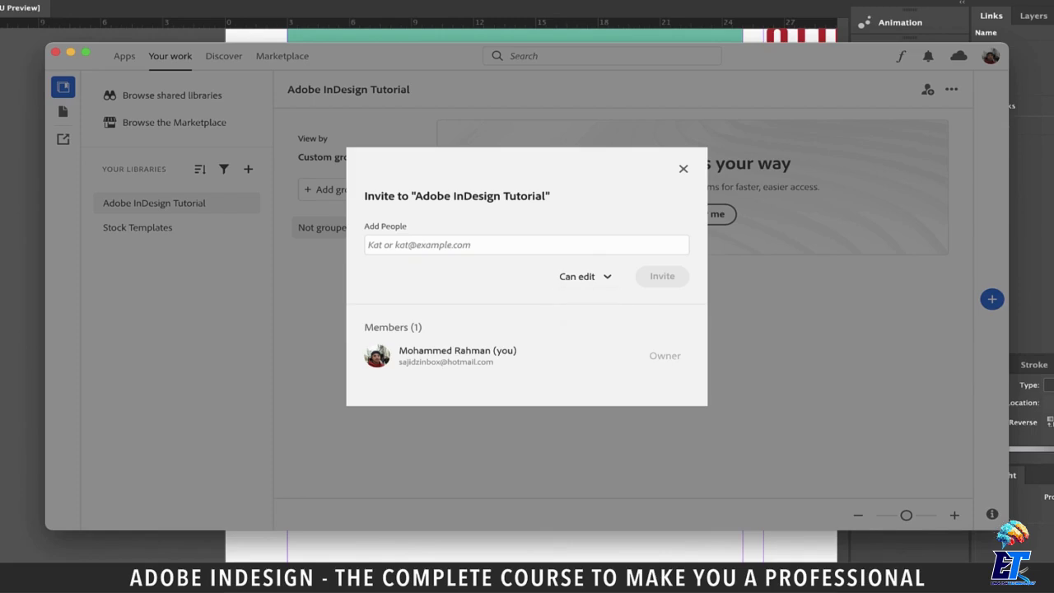
click(683, 169)
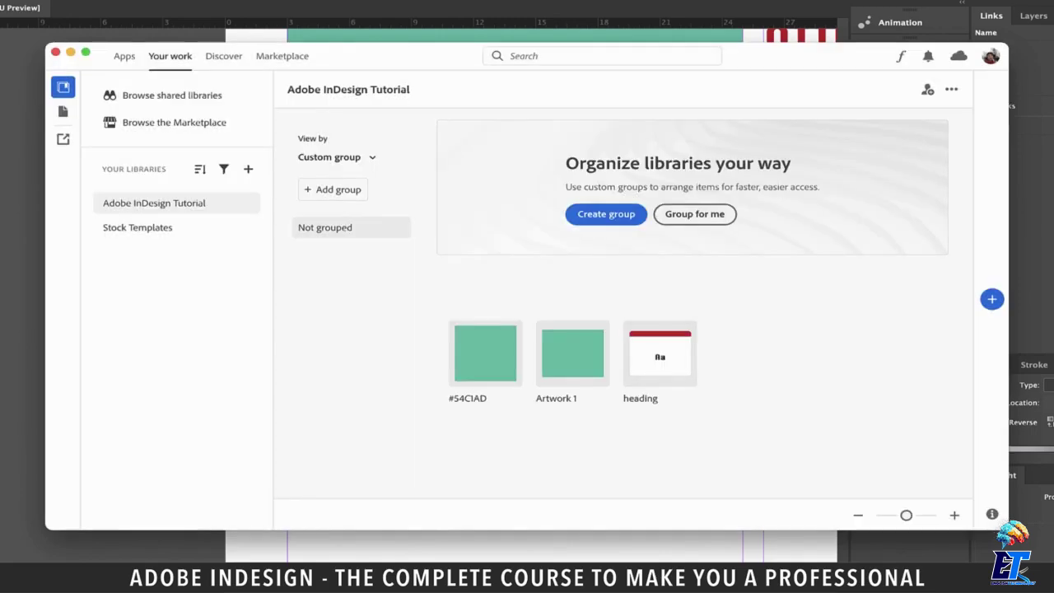
click(55, 52)
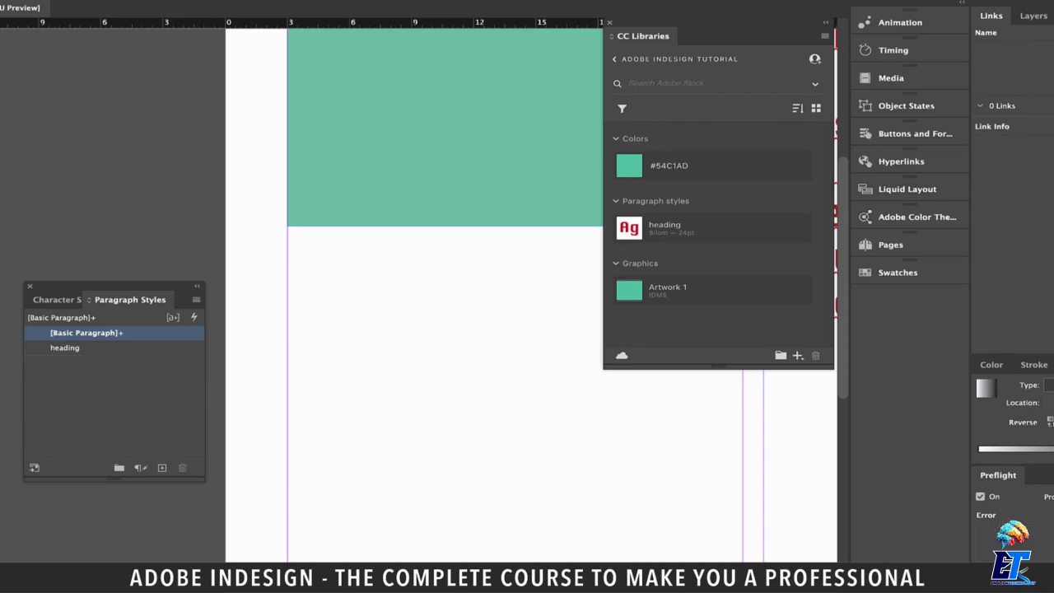
Permanently delete the "Adobe InDesign Tutorial" library.
click(825, 36)
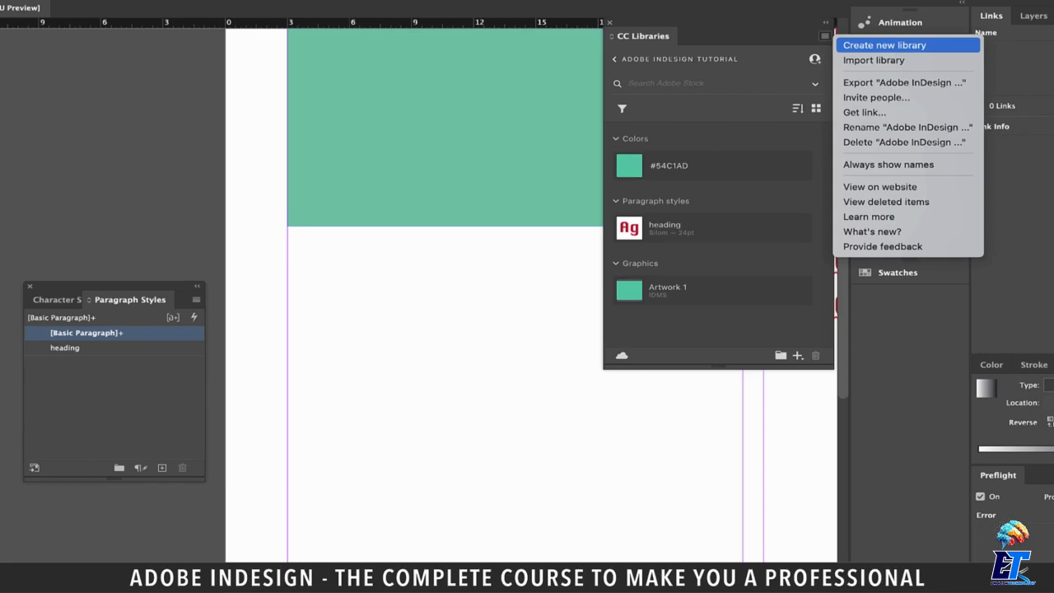
click(902, 142)
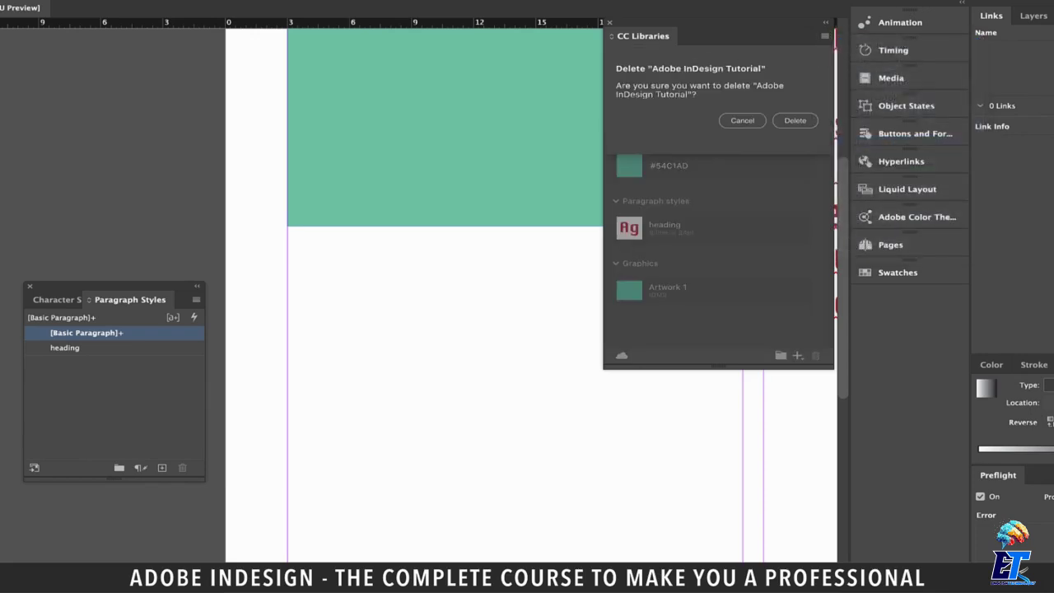
click(795, 121)
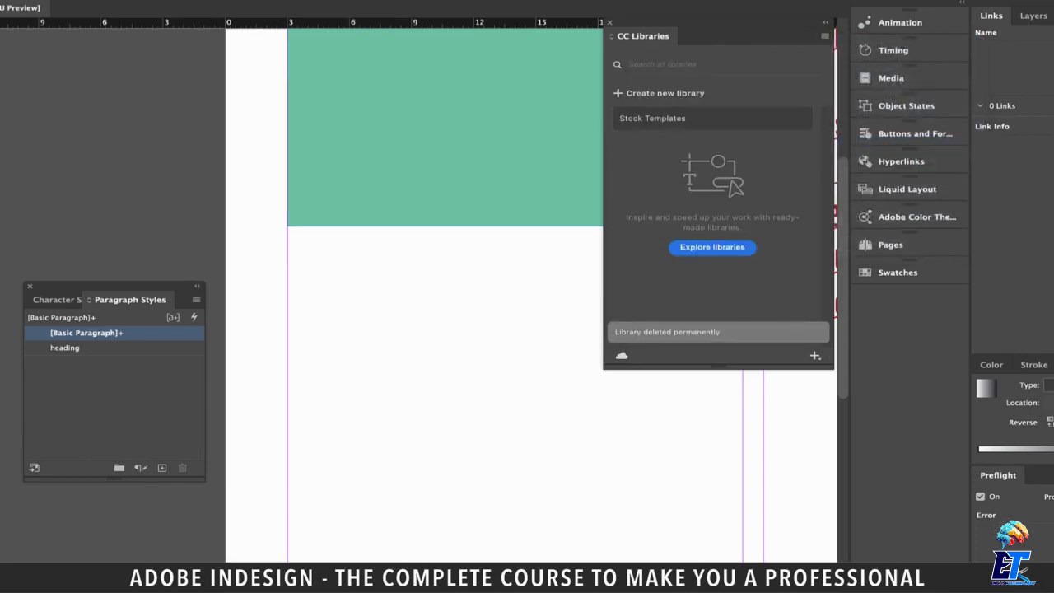